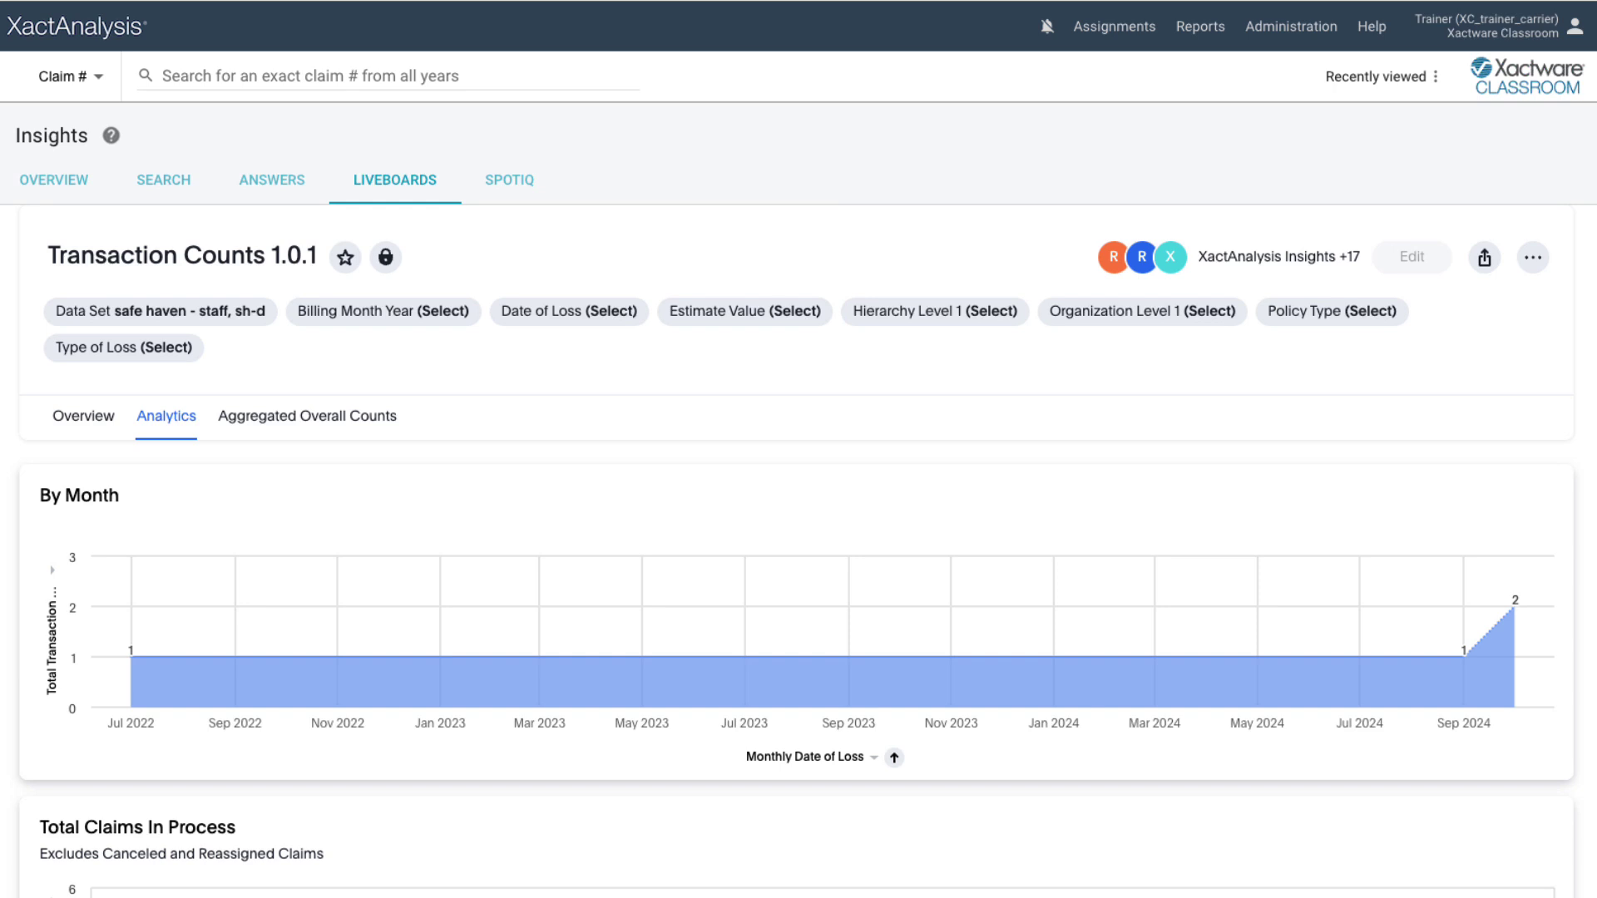
- Scroll the welcome page and check the Reports list without choosing a report
scroll(1588, 472, down, 5)
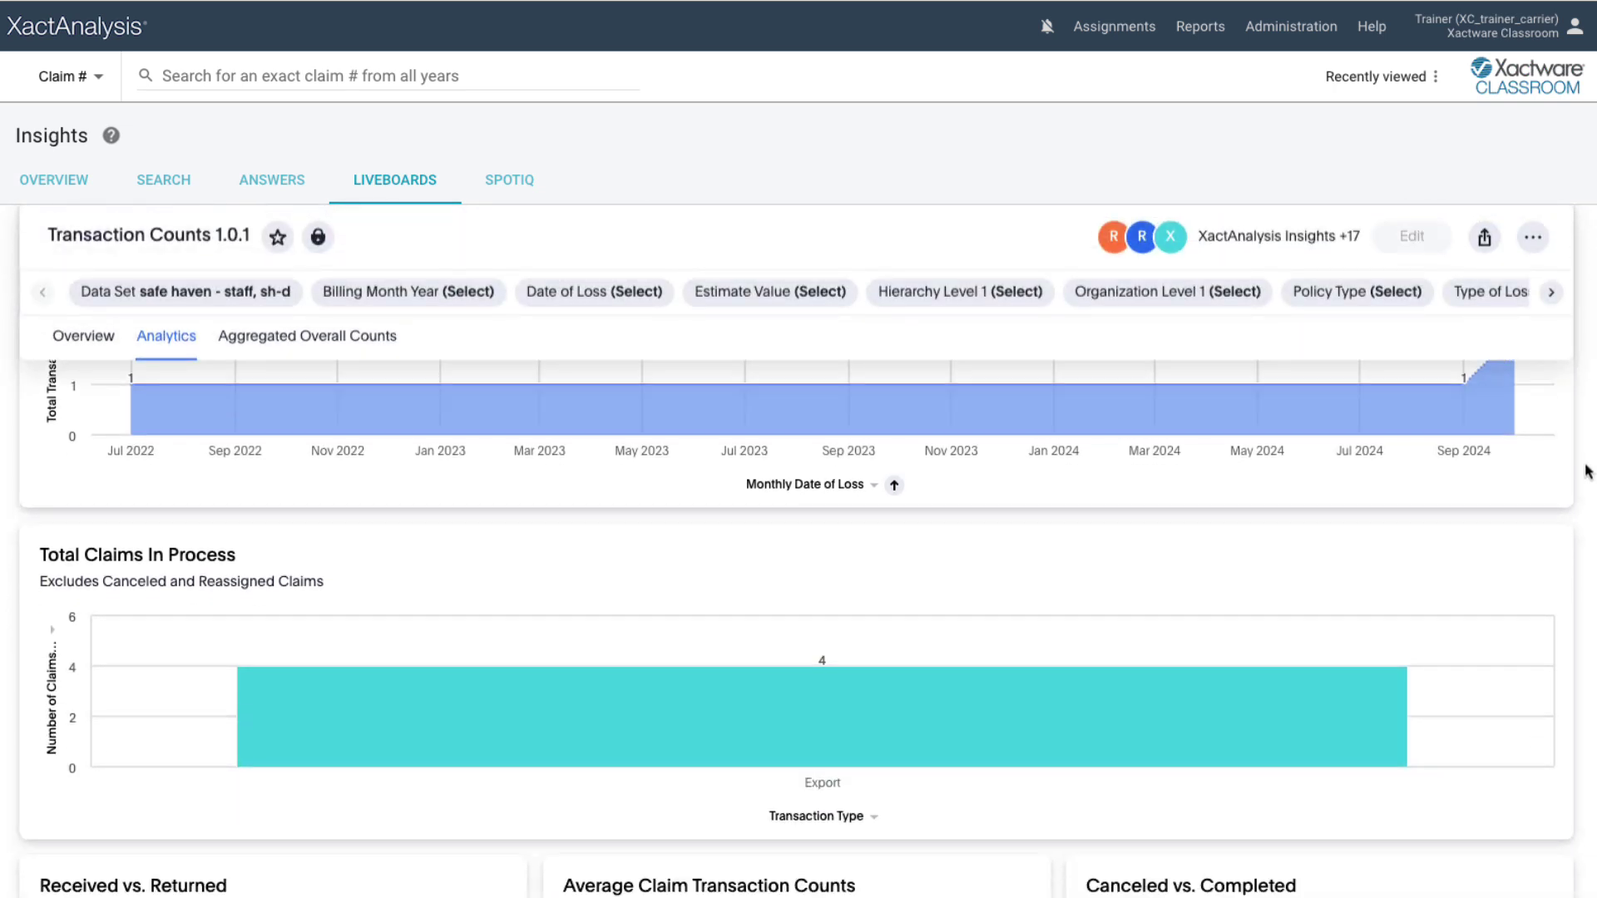
scroll(1587, 472, down, 4)
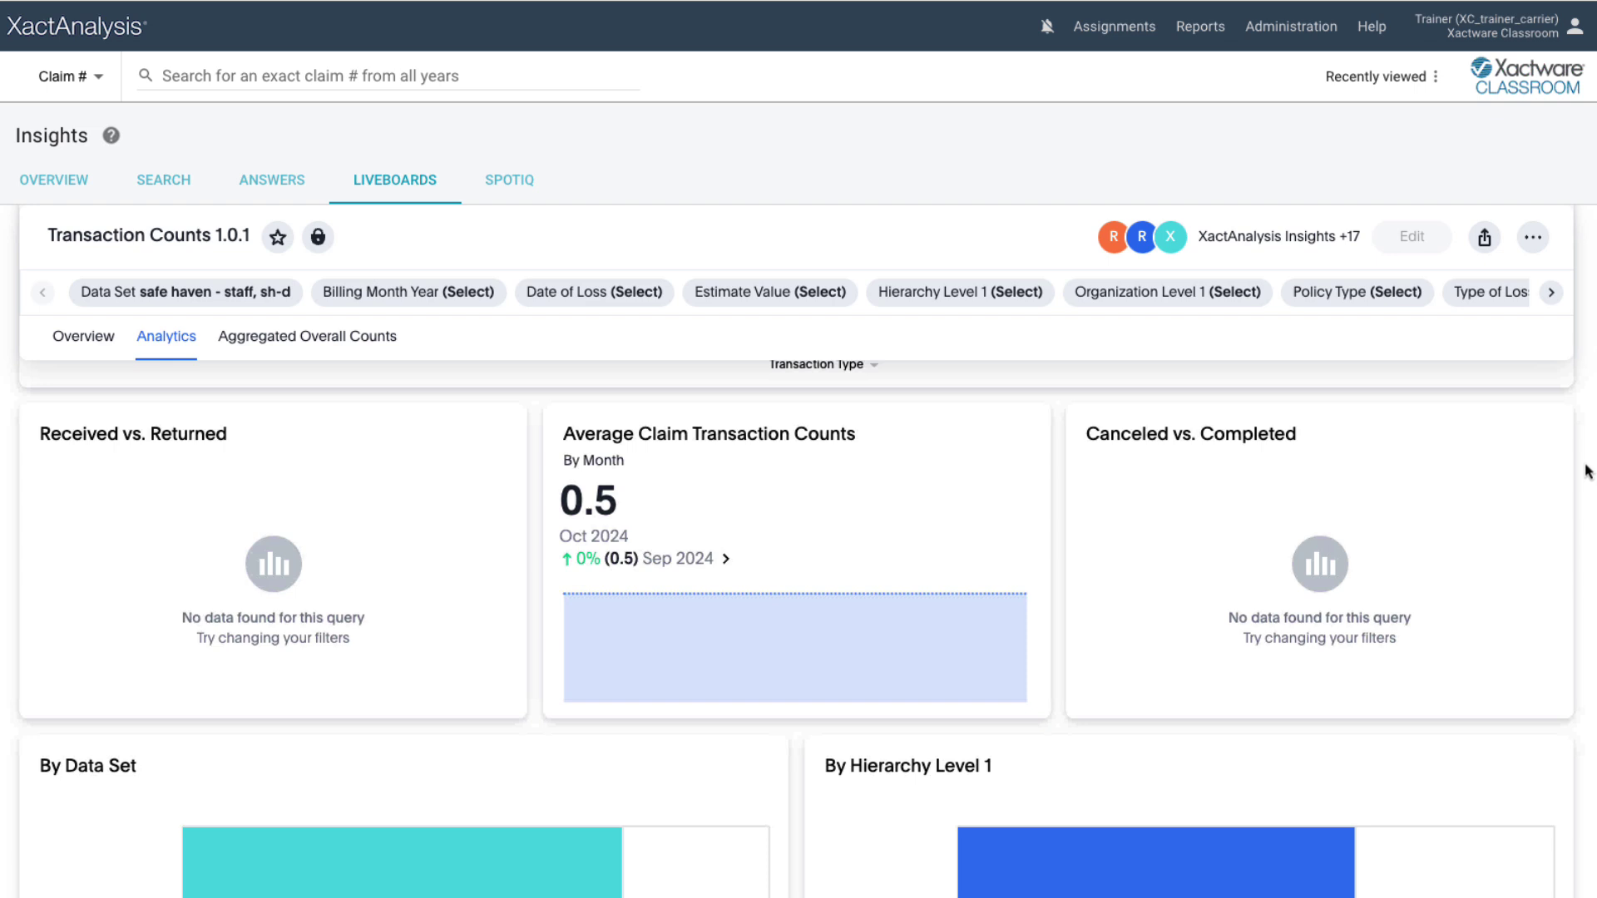
scroll(1587, 471, down, 5)
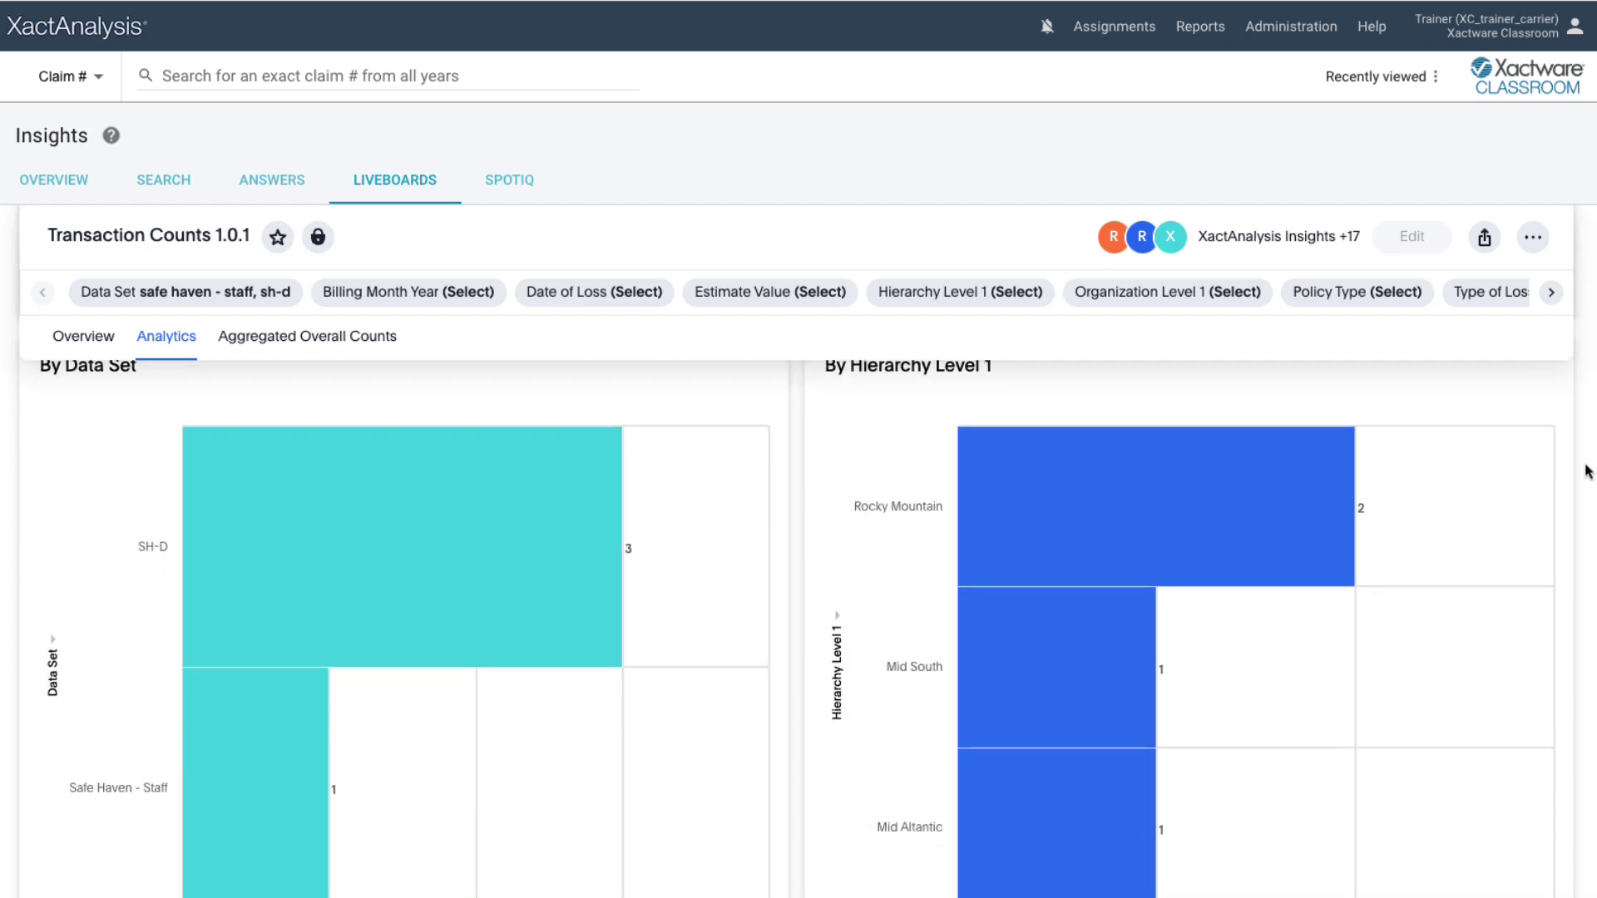
scroll(1587, 471, down, 5)
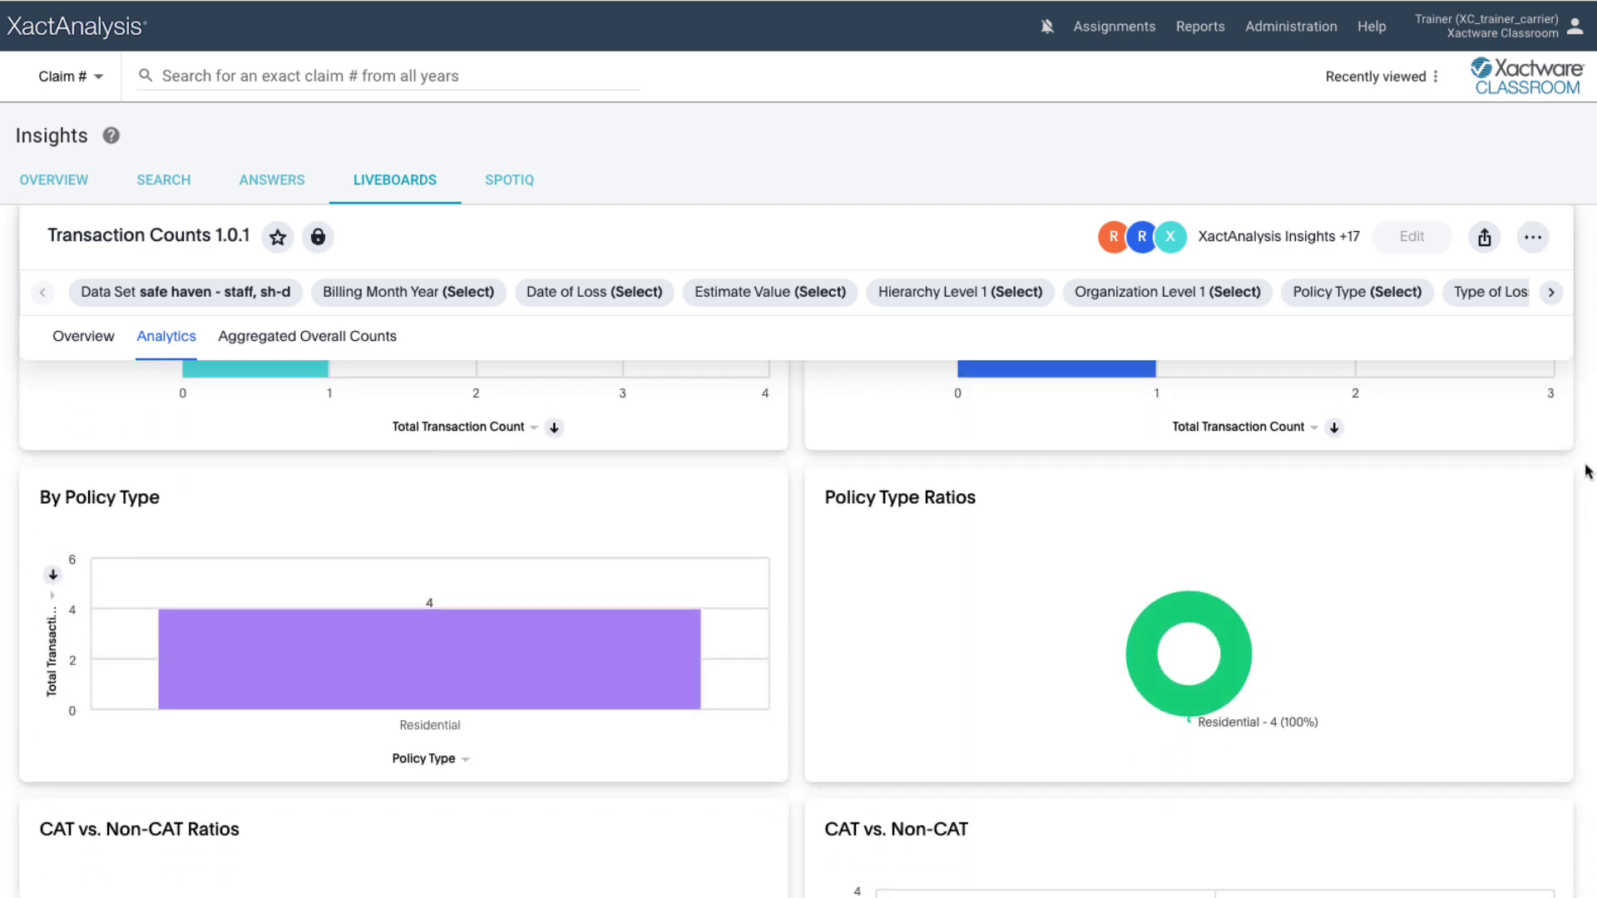
scroll(1587, 471, down, 6)
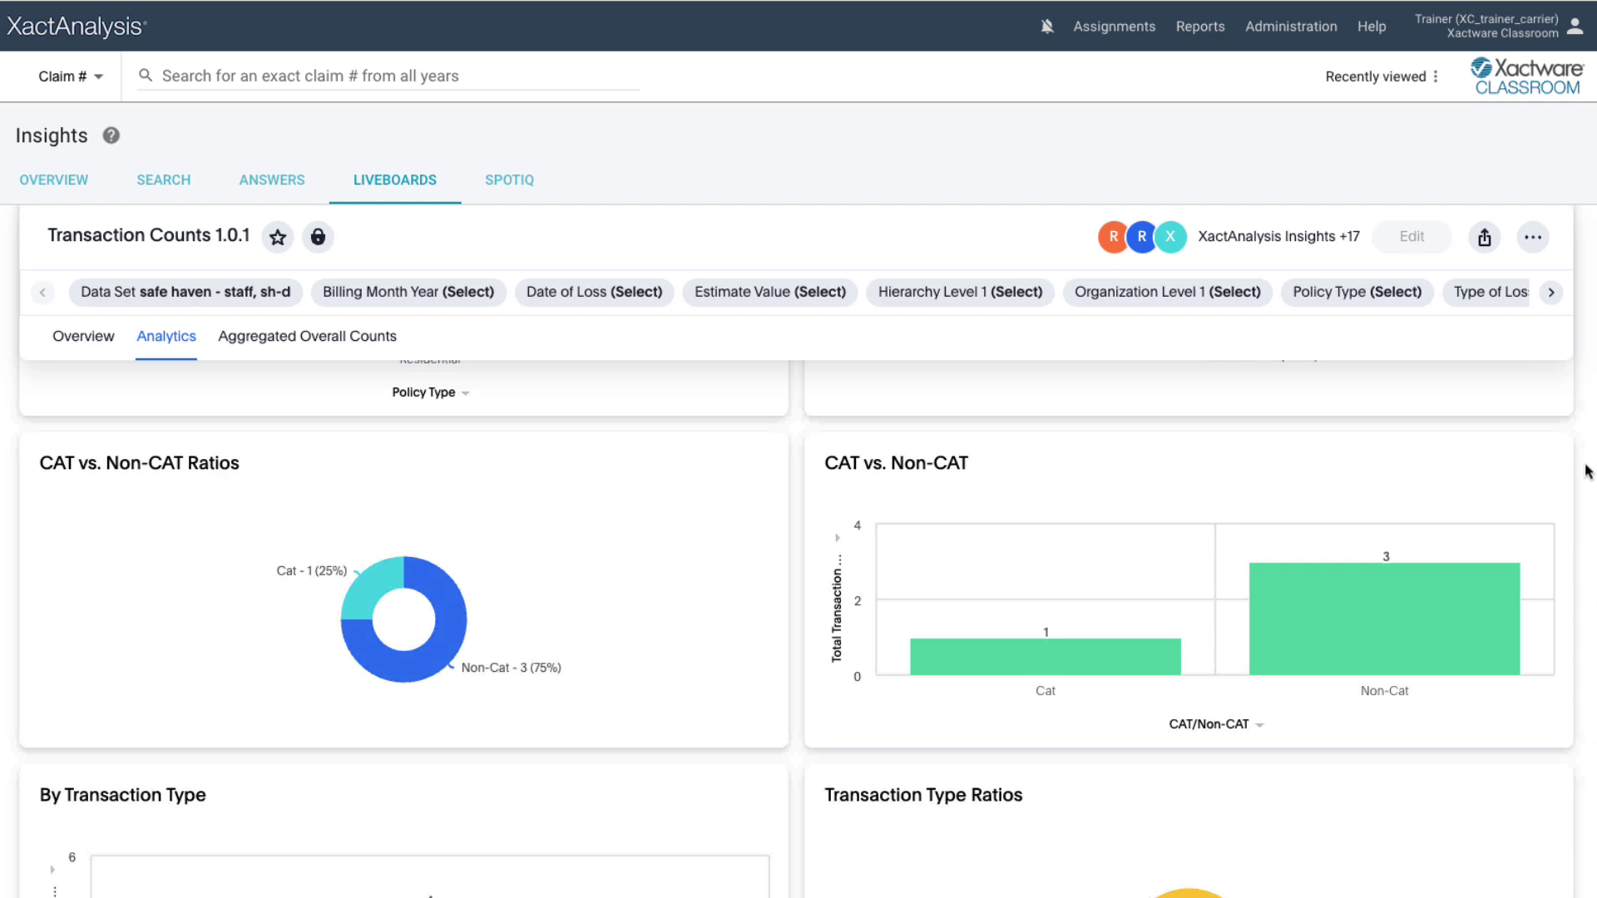
scroll(1587, 471, down, 5)
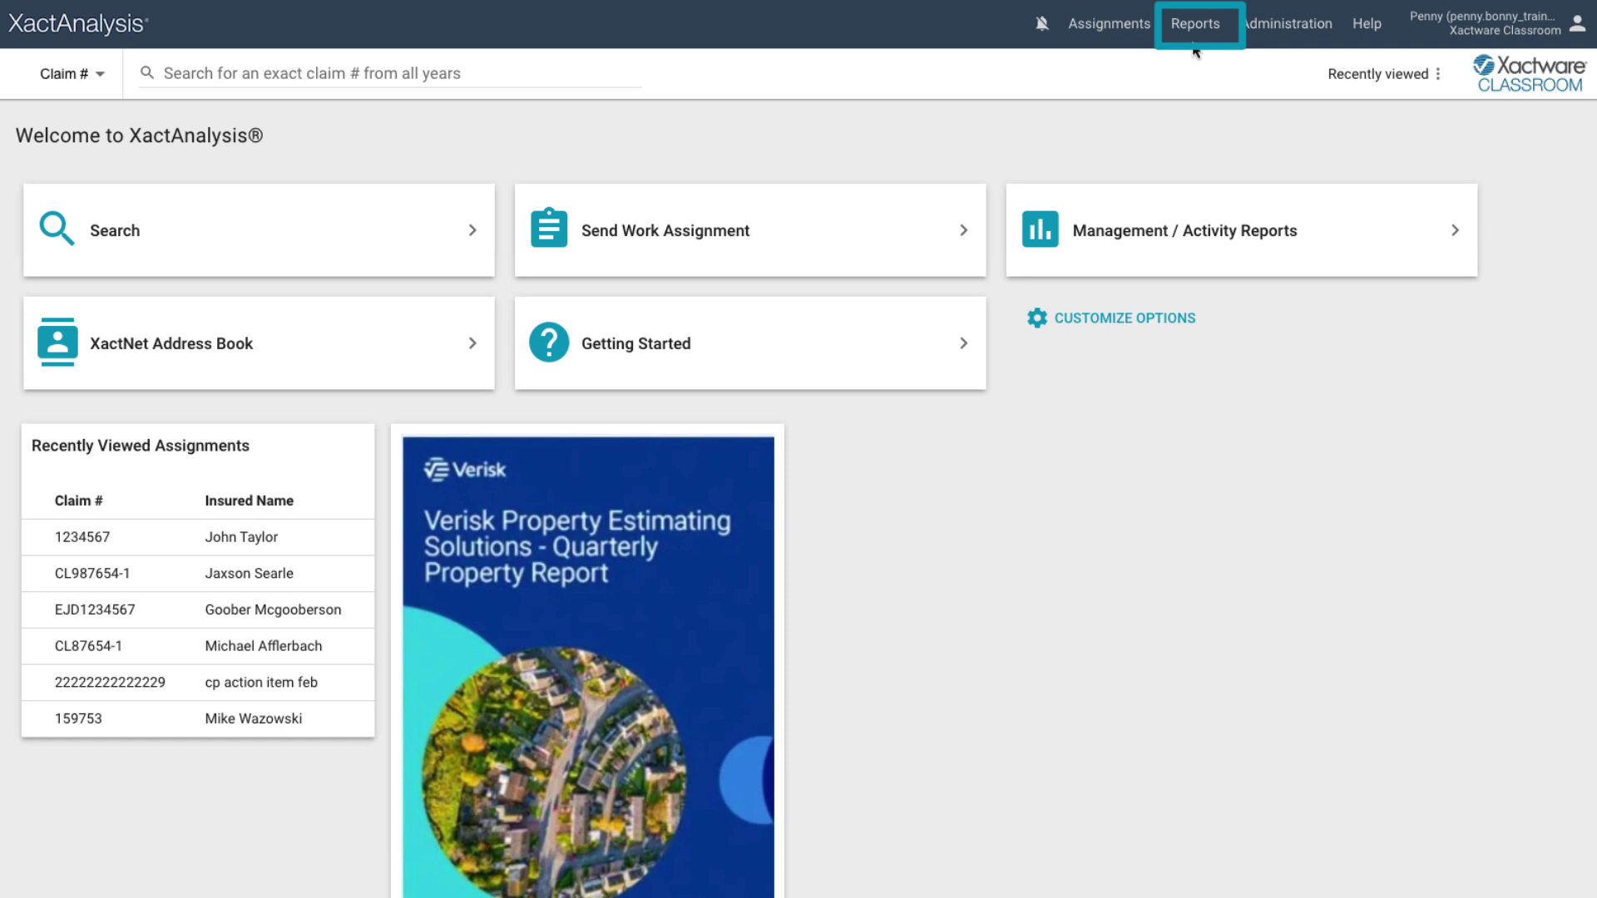
click(1200, 28)
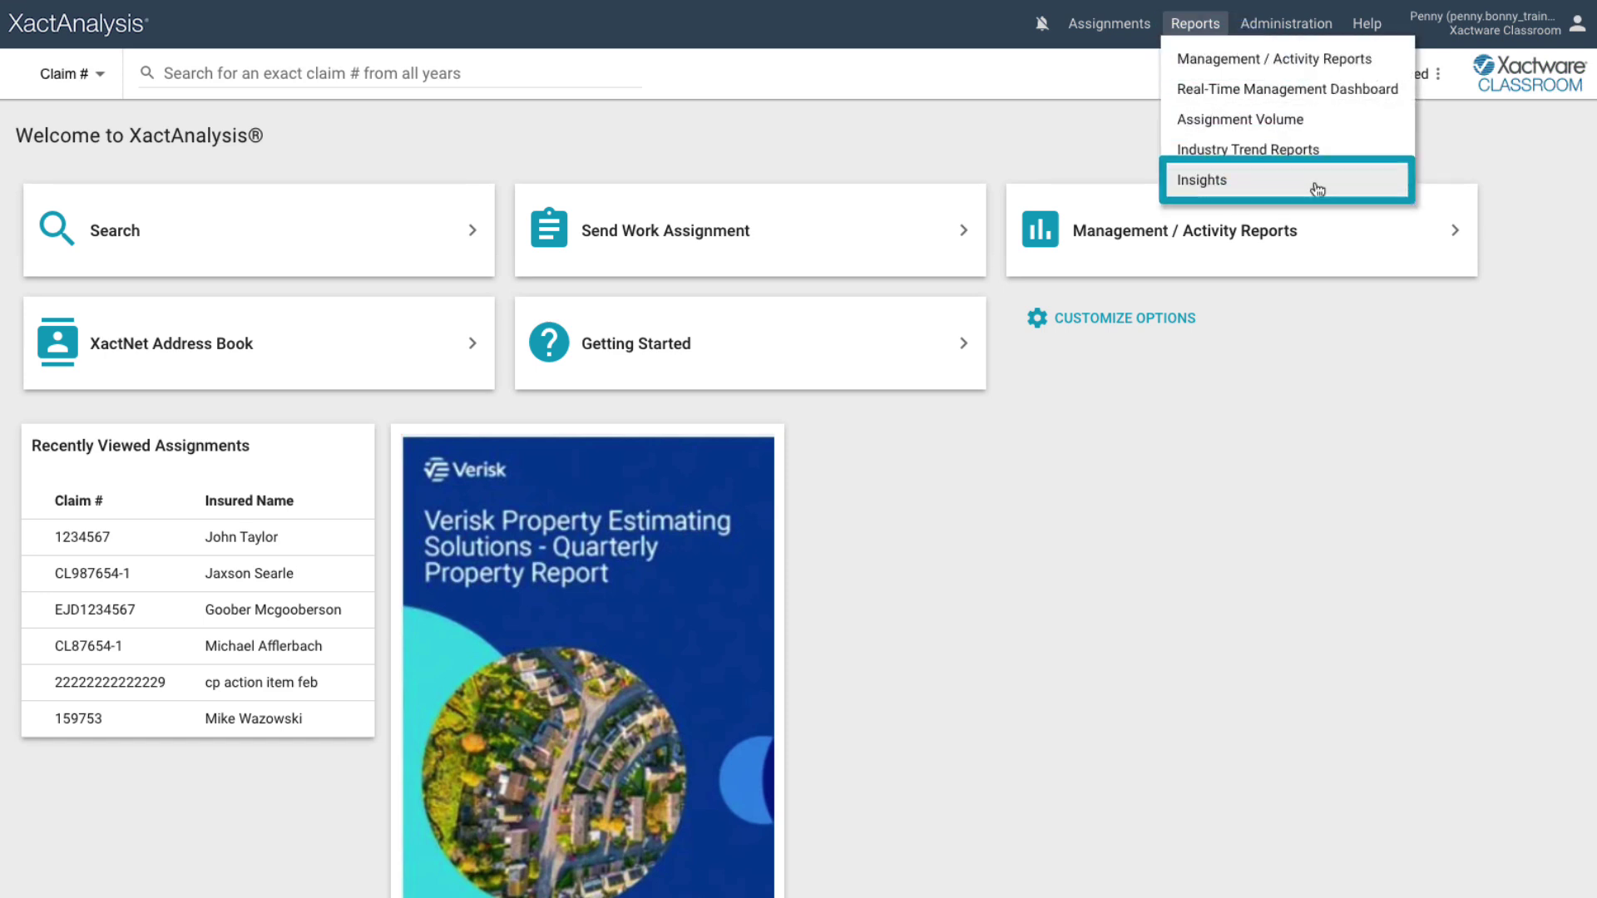
click(1339, 355)
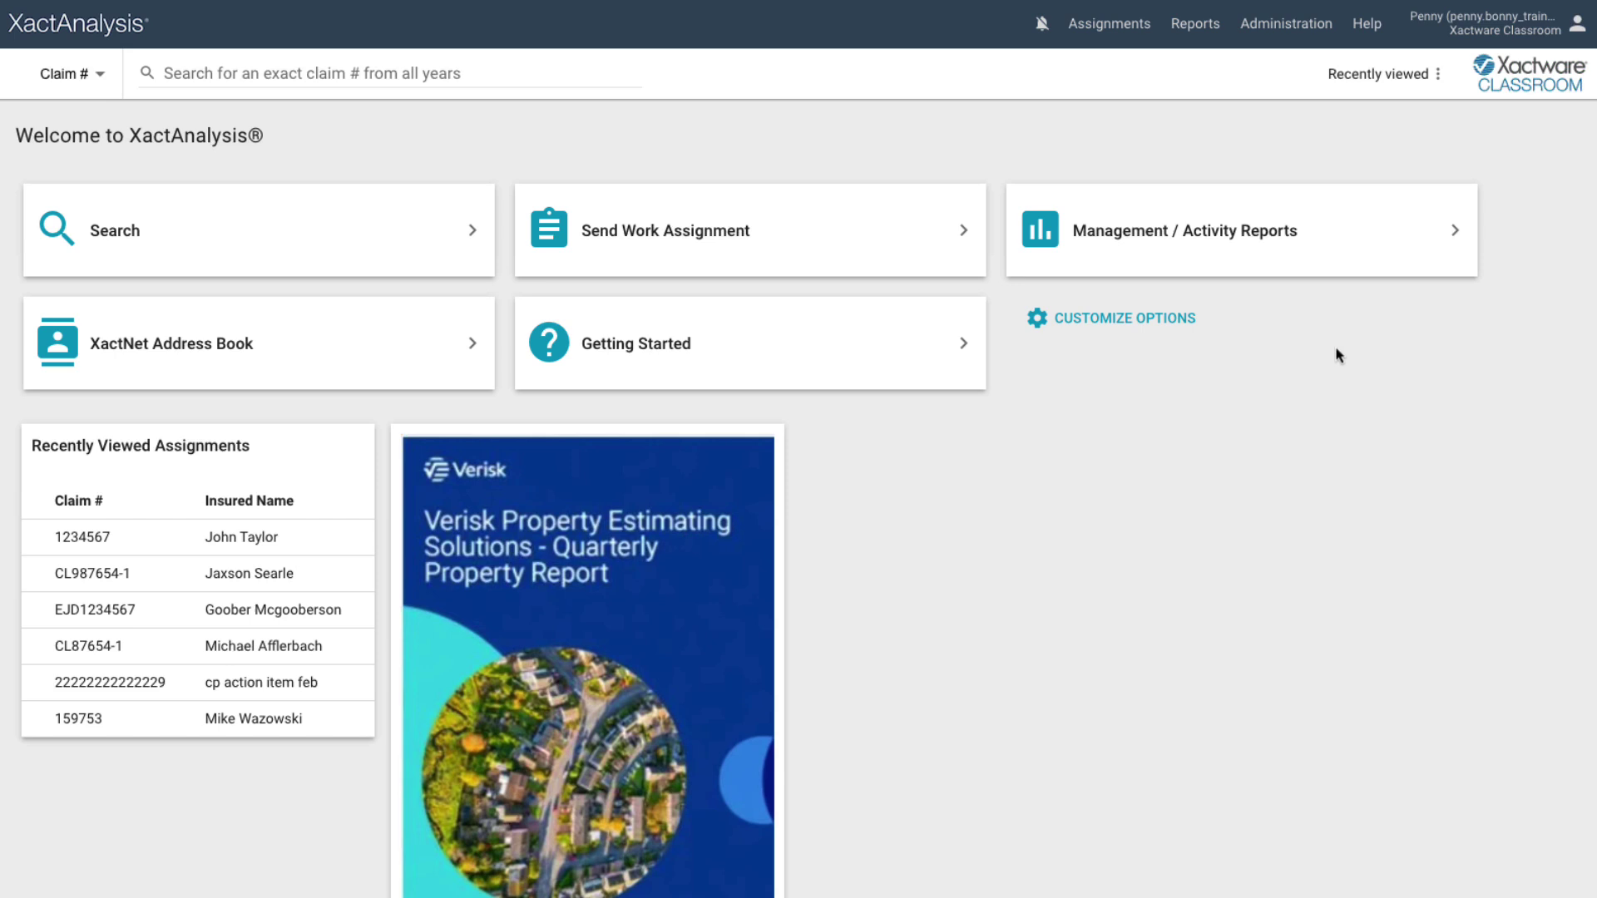
- Tick Insights in Customize Options, save, and open the new Insights tile
click(1176, 321)
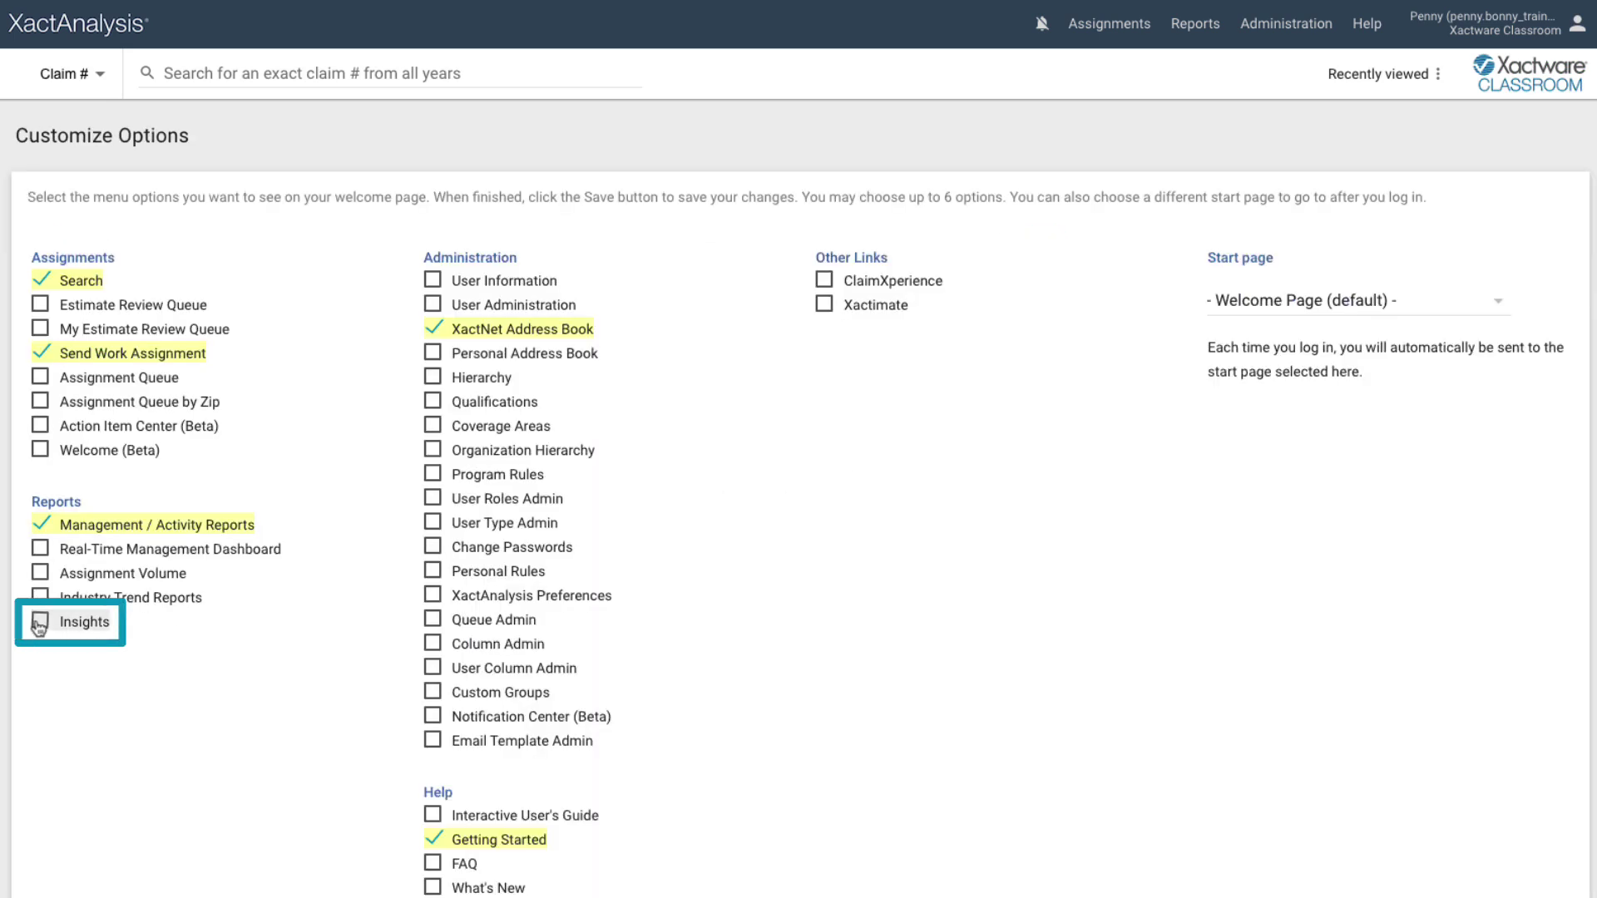
scroll(1109, 748, down, 4)
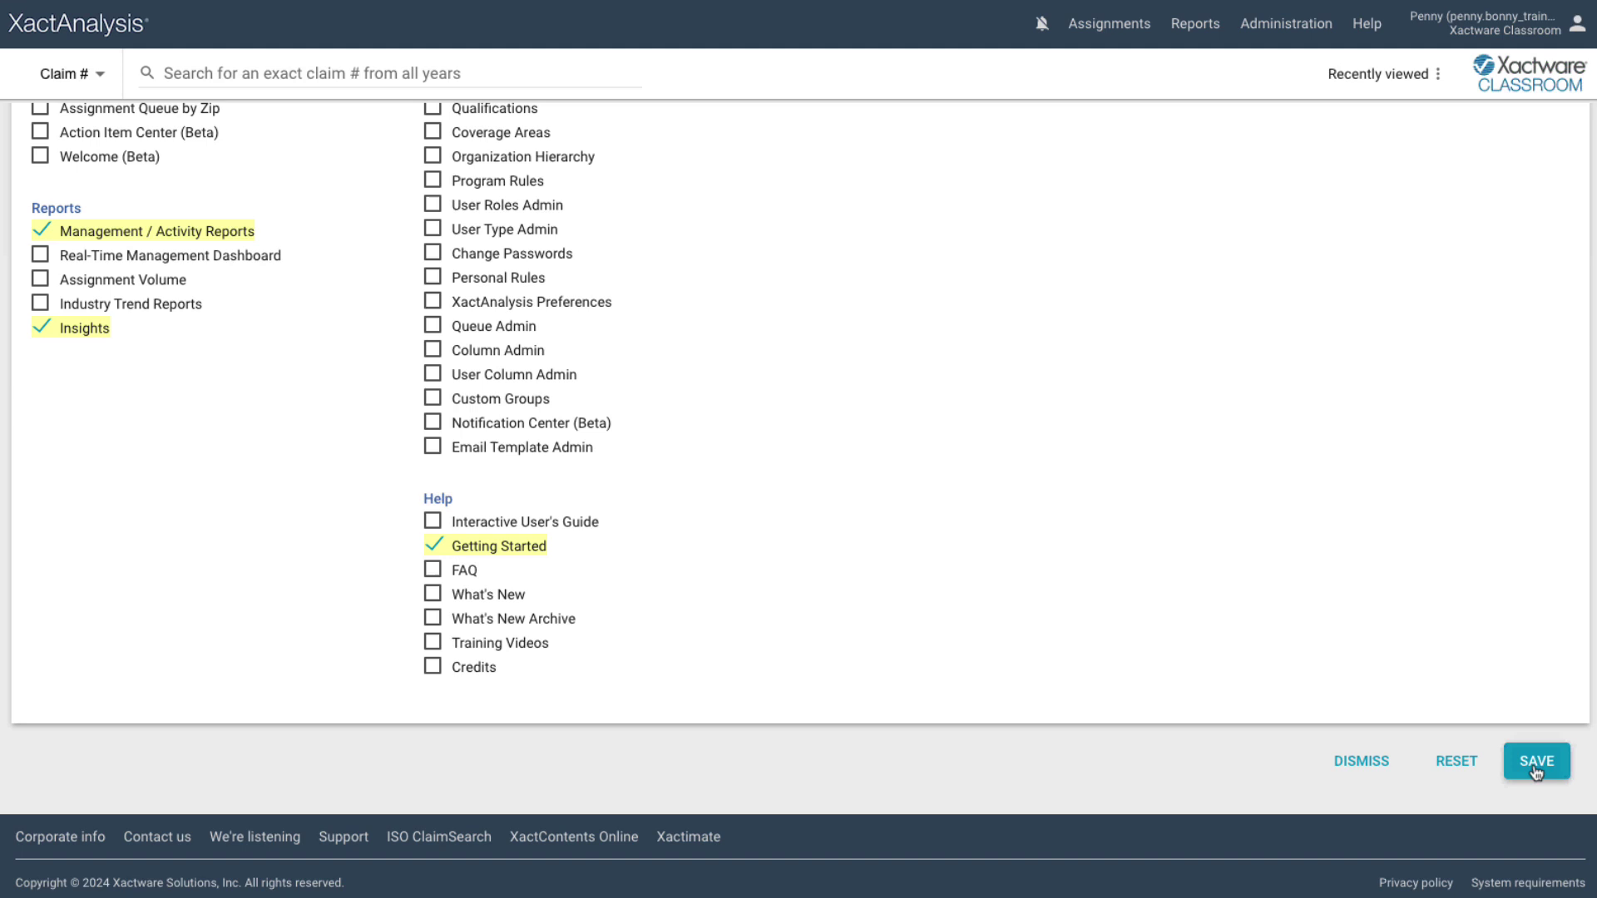
click(1536, 763)
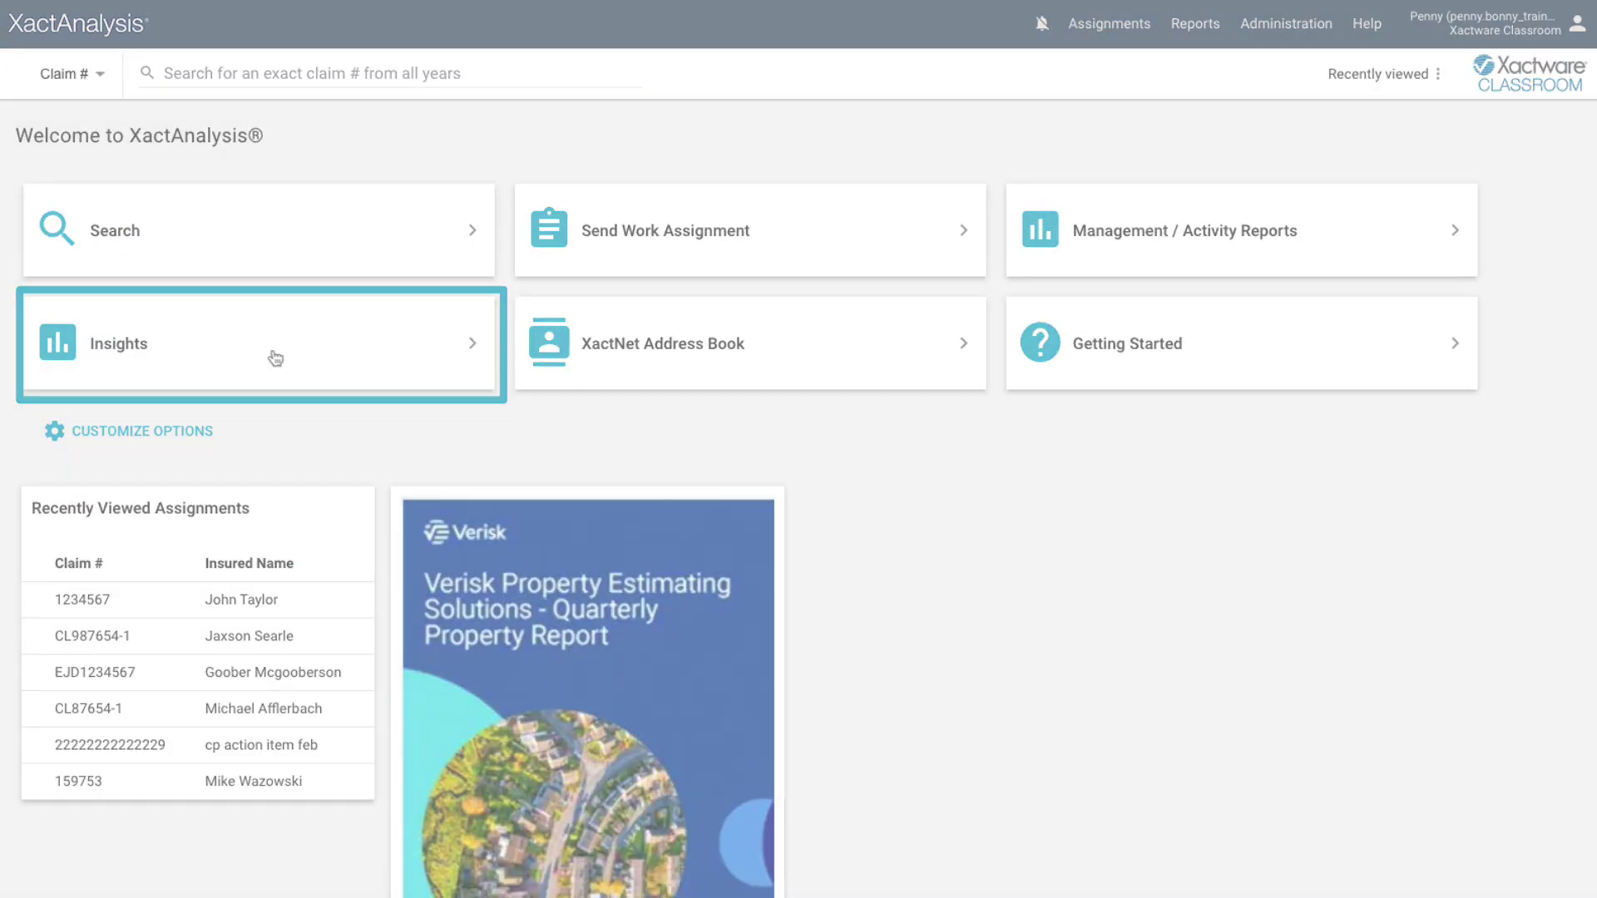
click(271, 353)
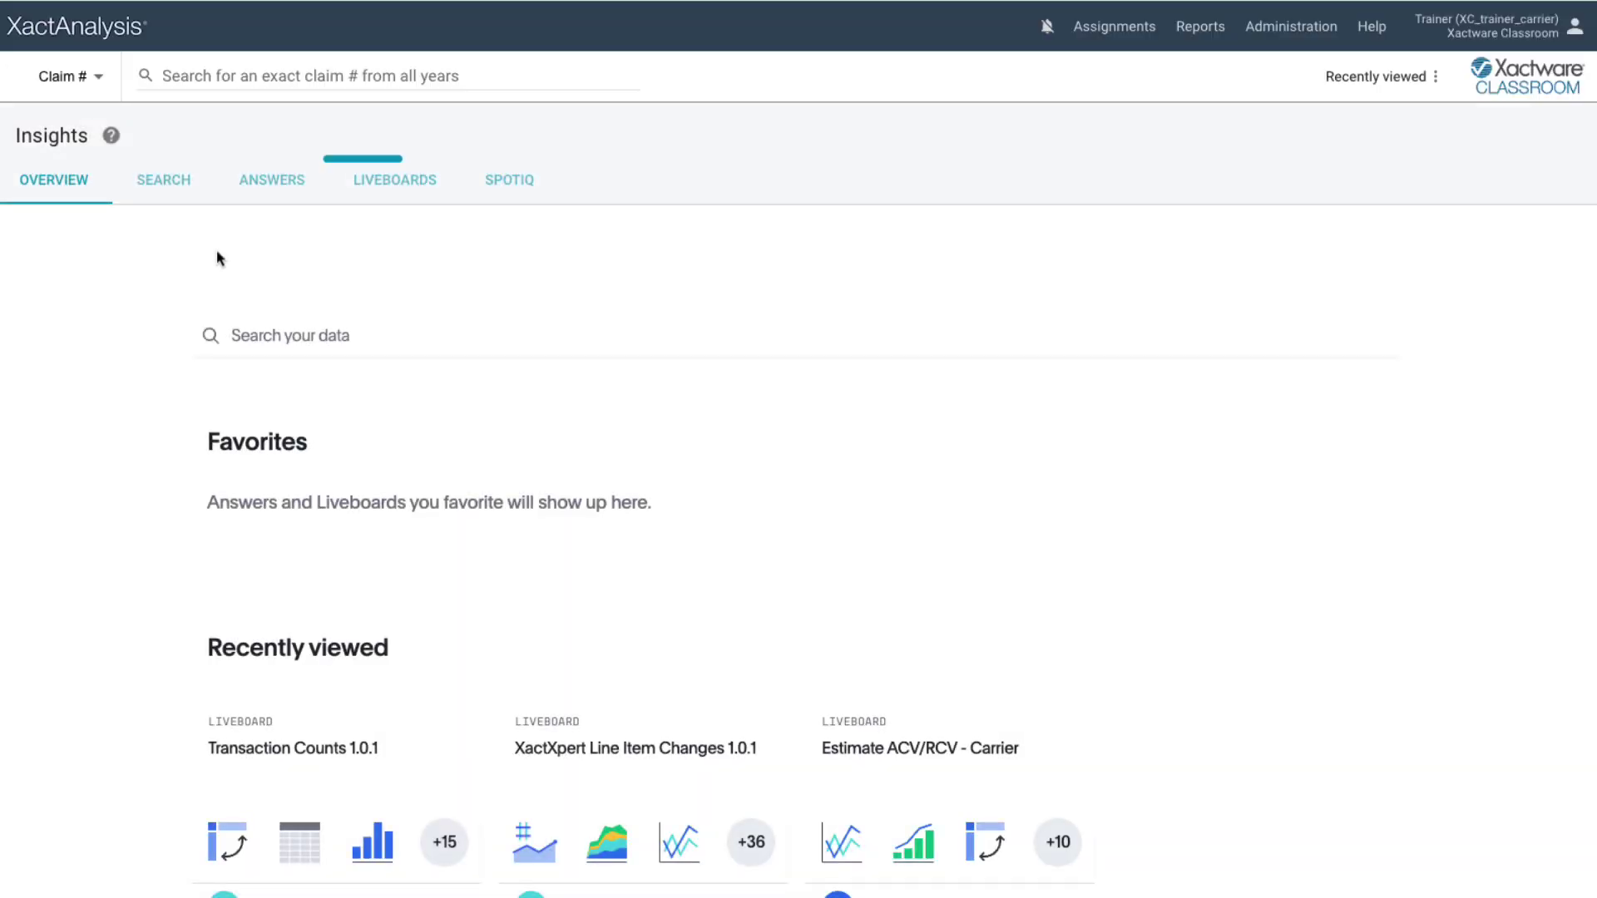
- Open Transaction Counts 1.0.1 from the Liveboards list and scroll through its Analytics charts
click(387, 185)
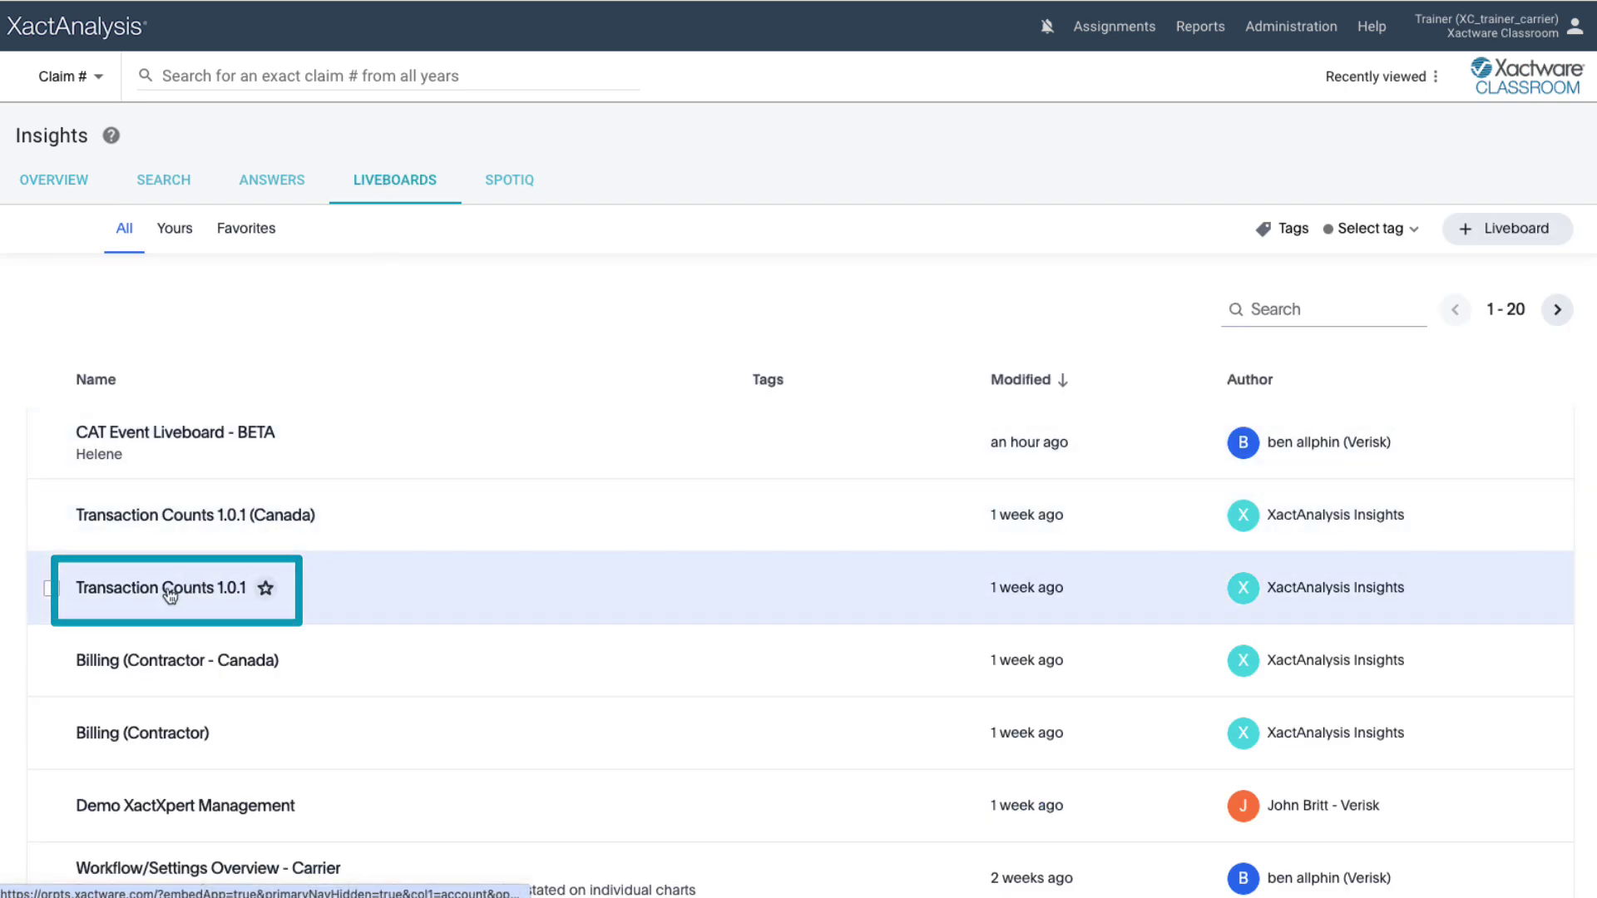
click(163, 589)
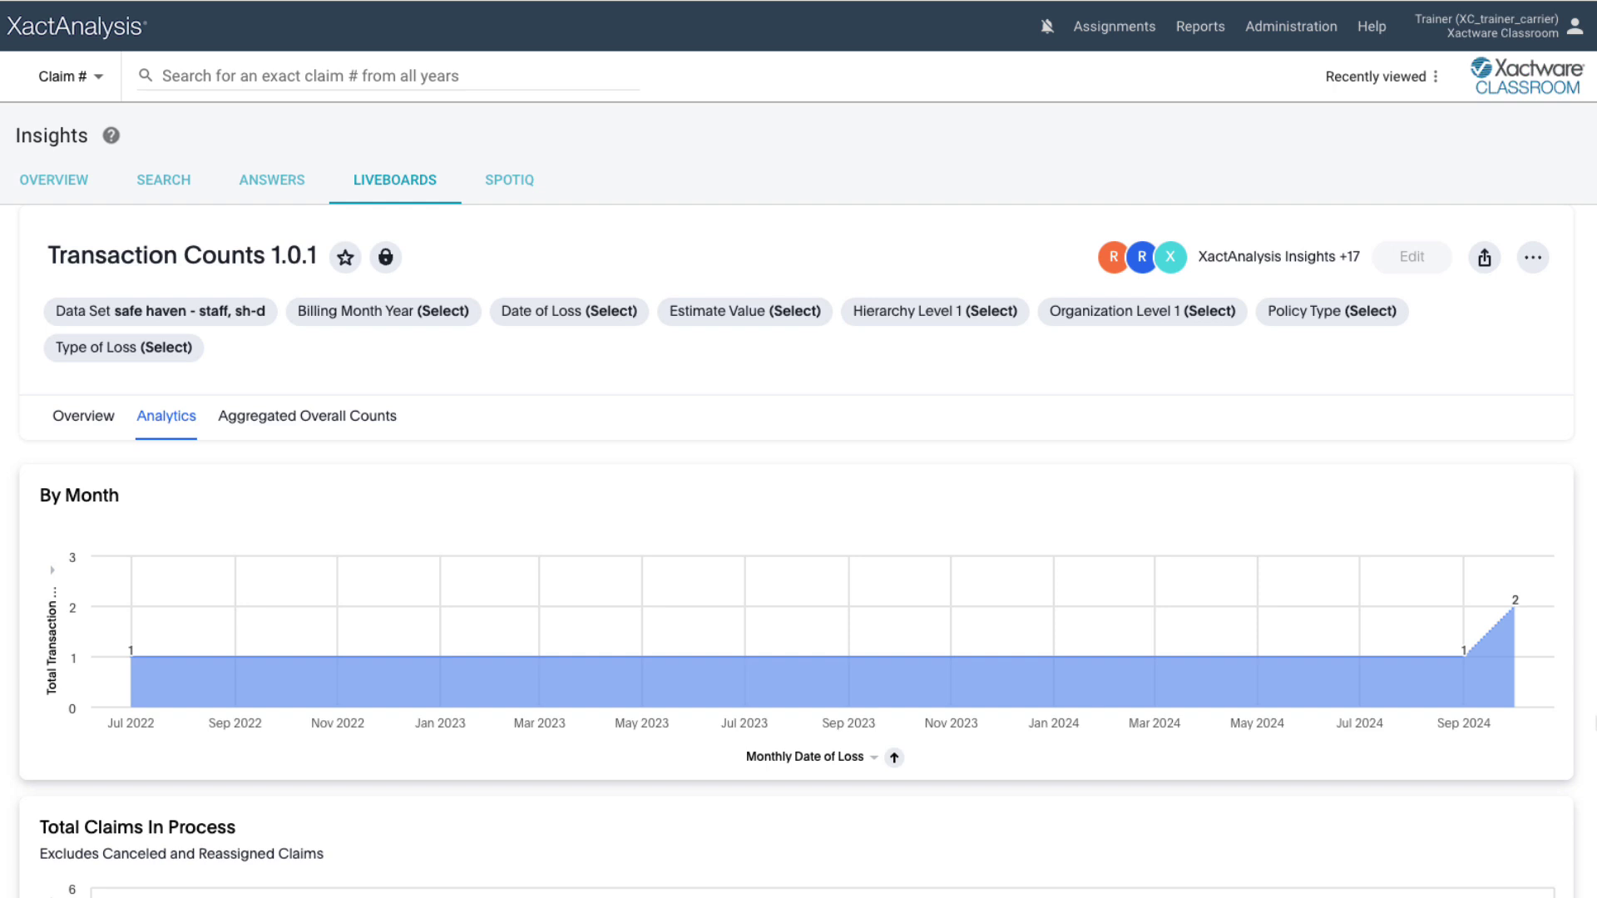
scroll(797, 549, down, 10)
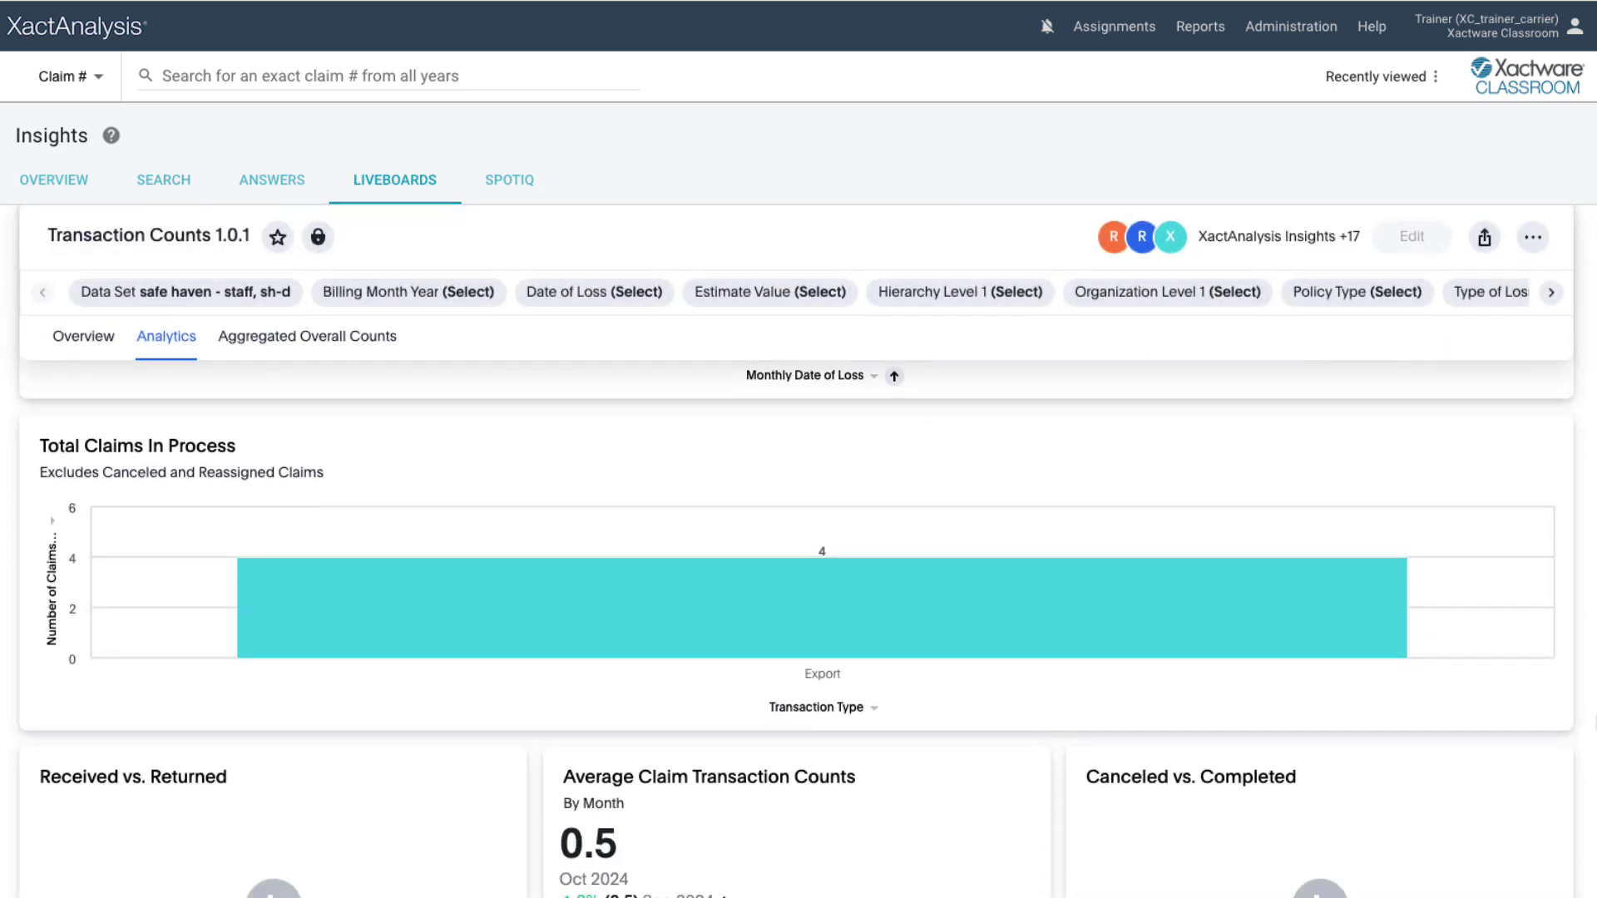
scroll(797, 549, down, 6)
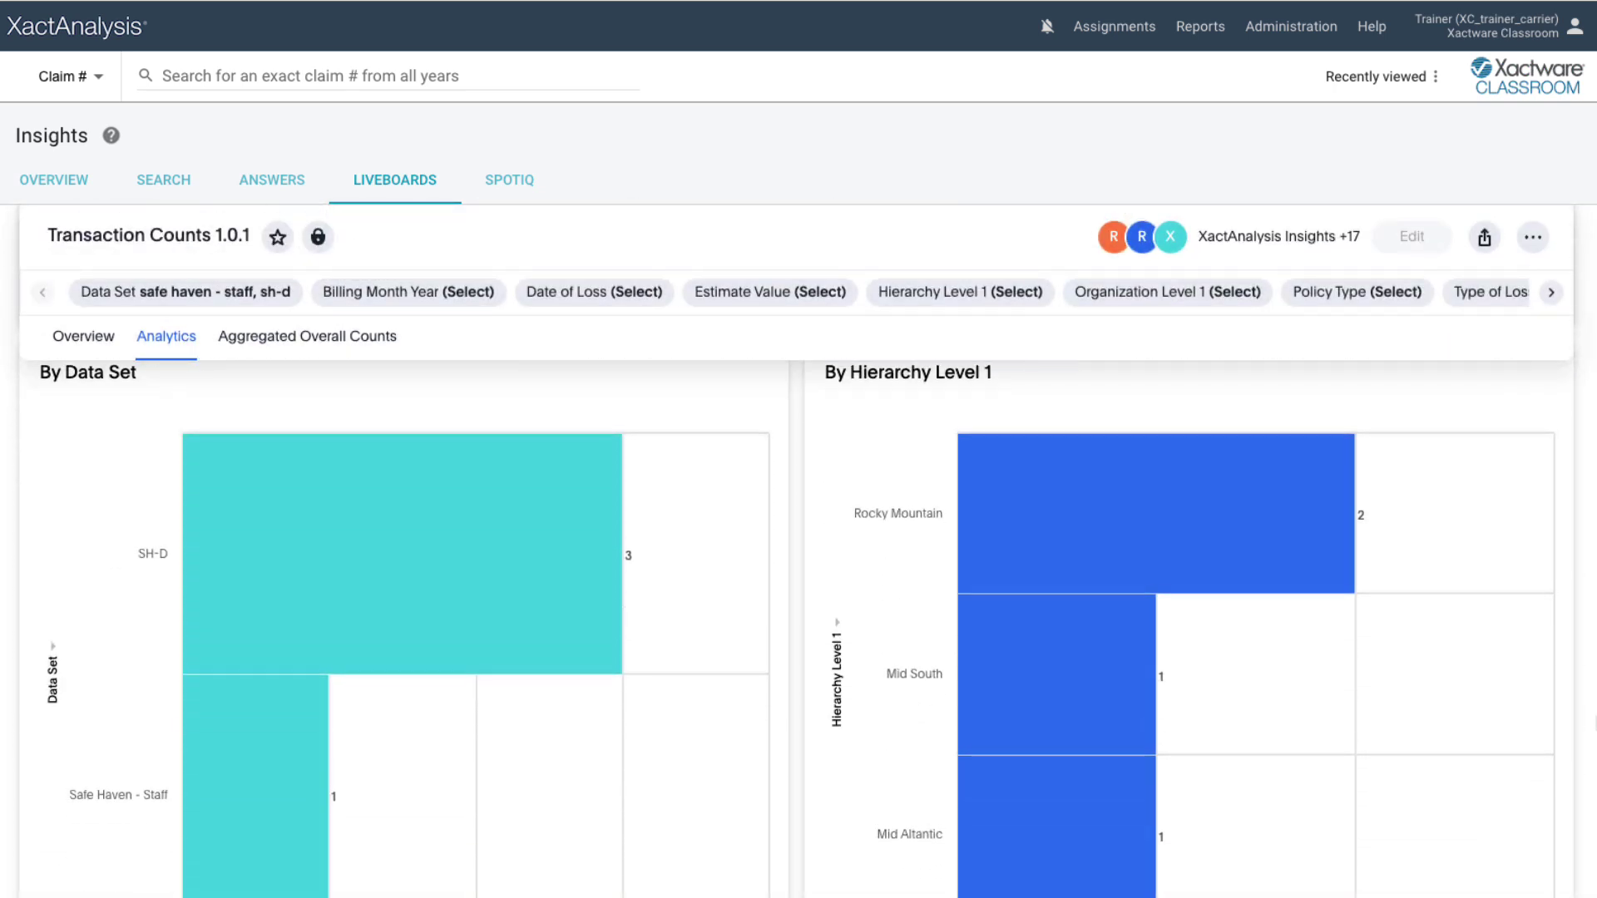
scroll(796, 549, down, 8)
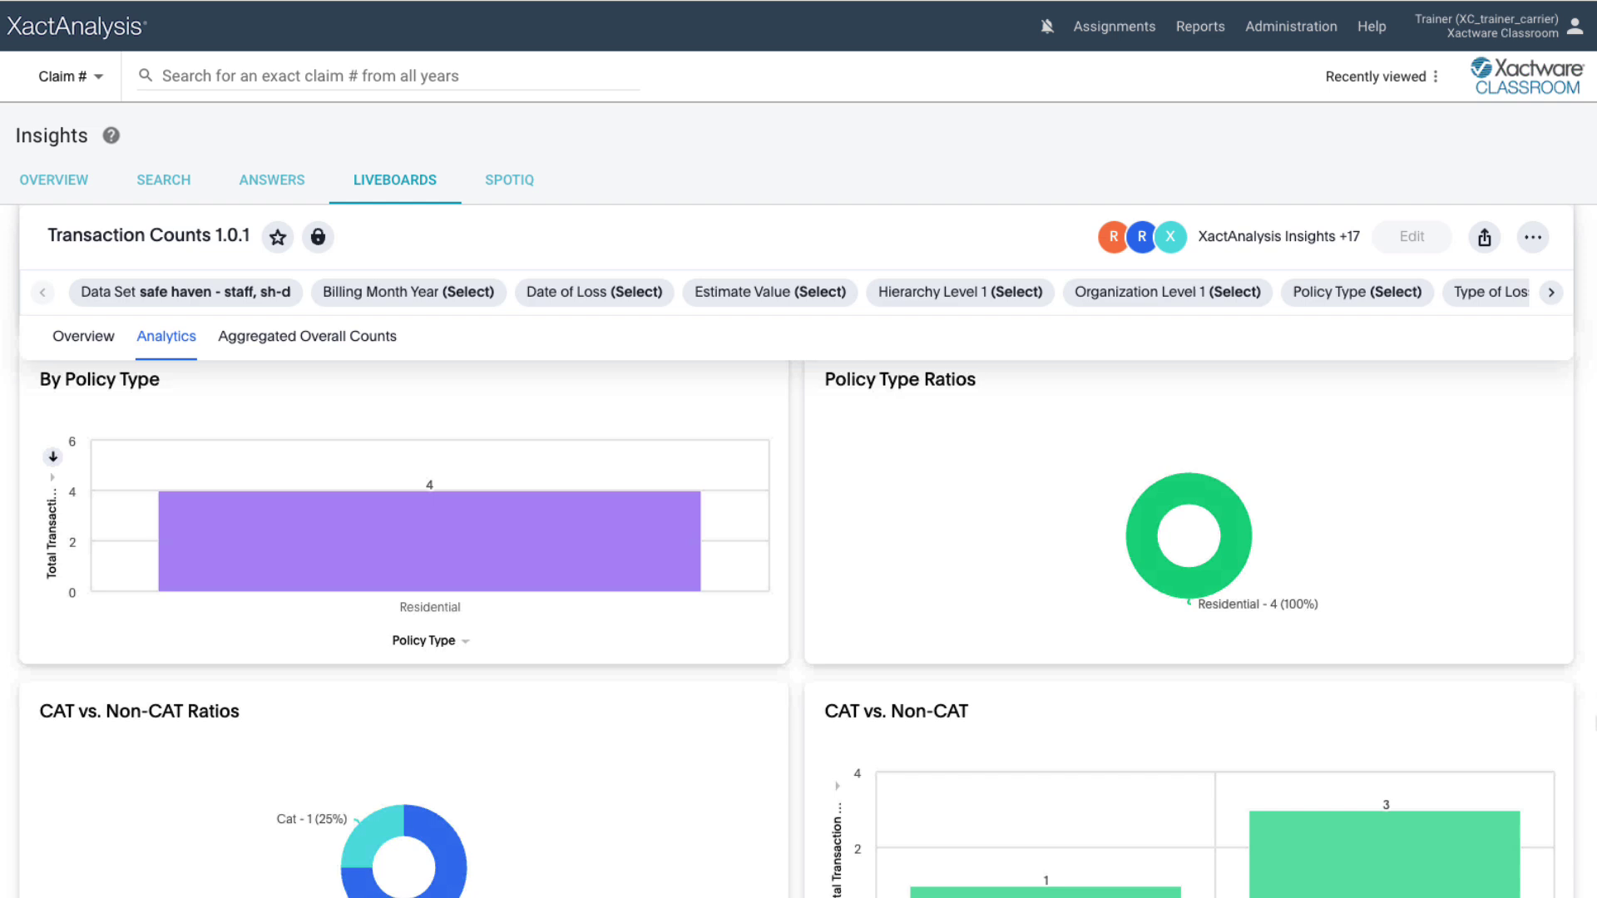
scroll(797, 549, down, 7)
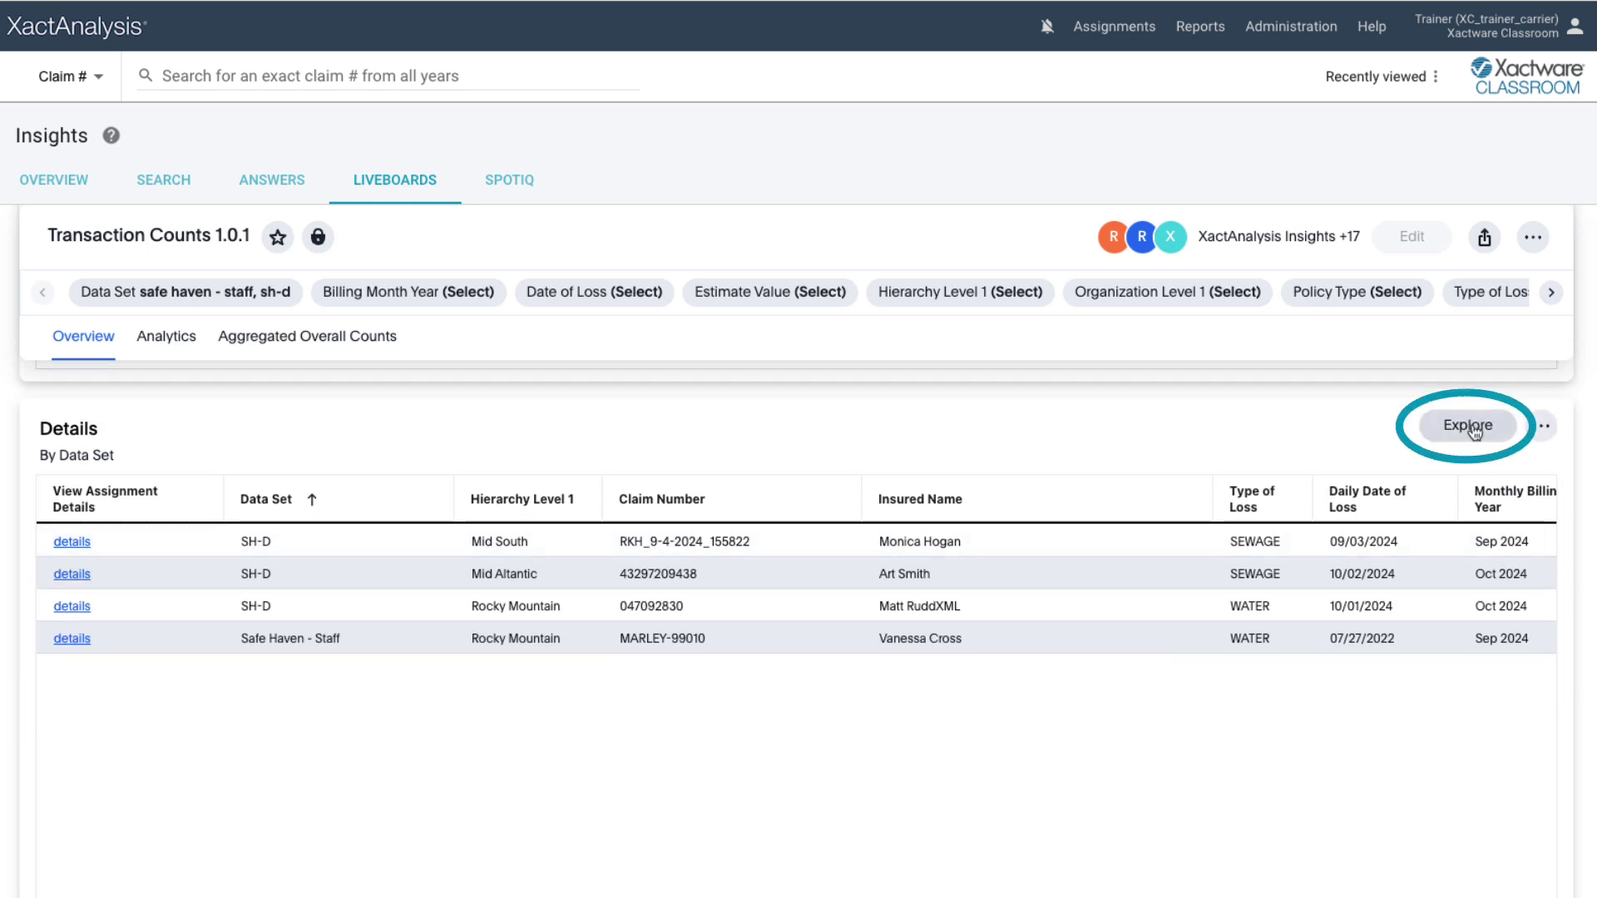
click(1475, 434)
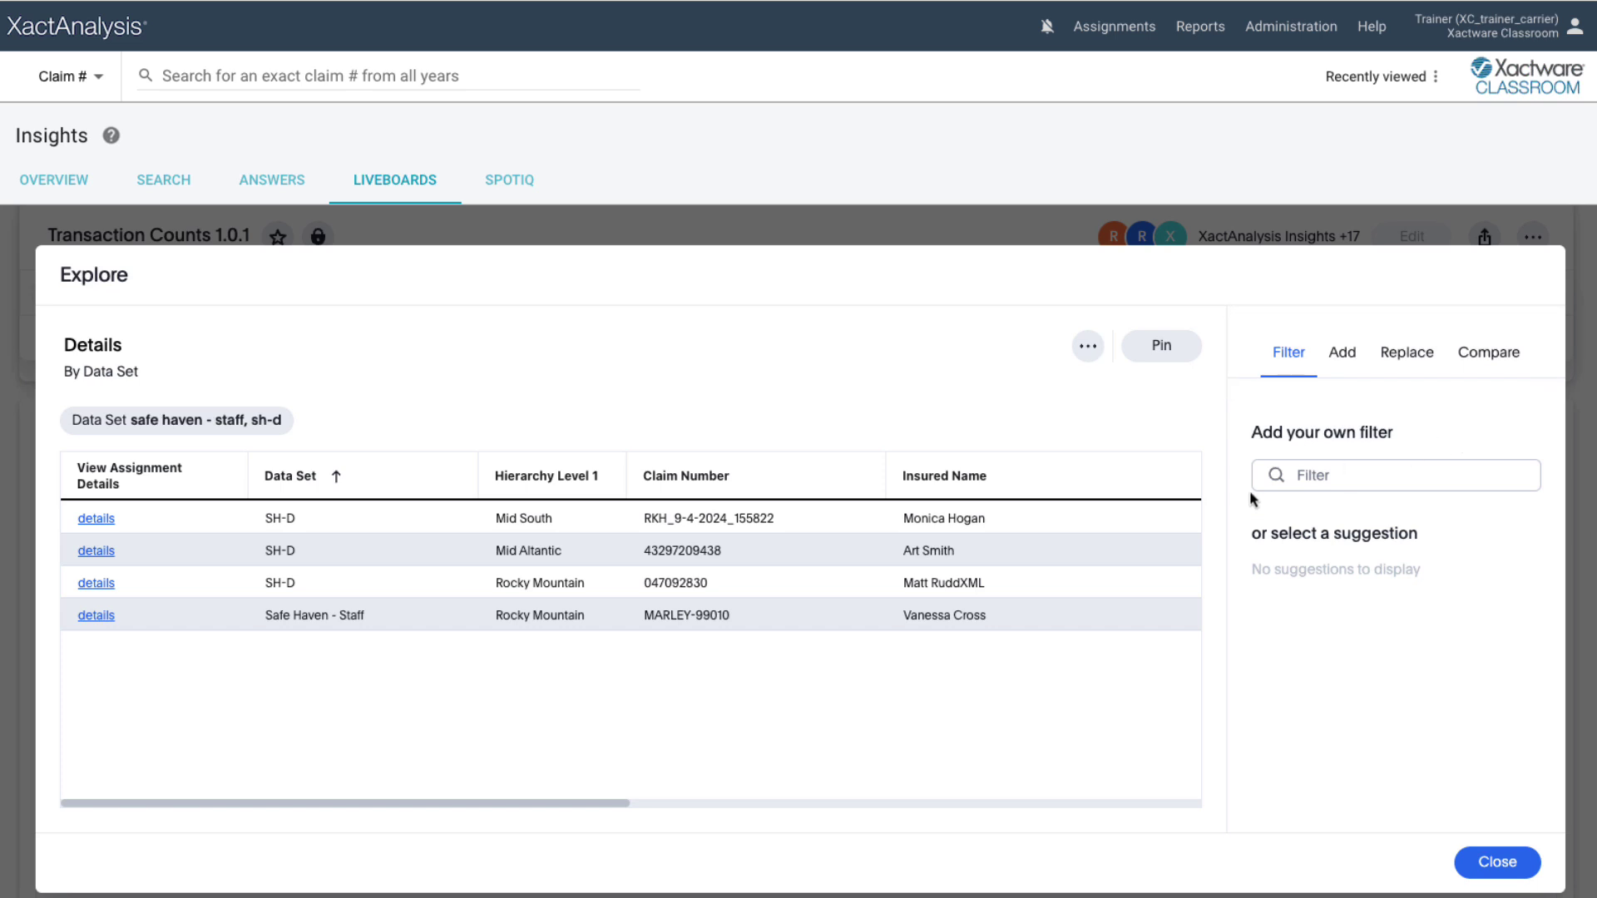
click(101, 554)
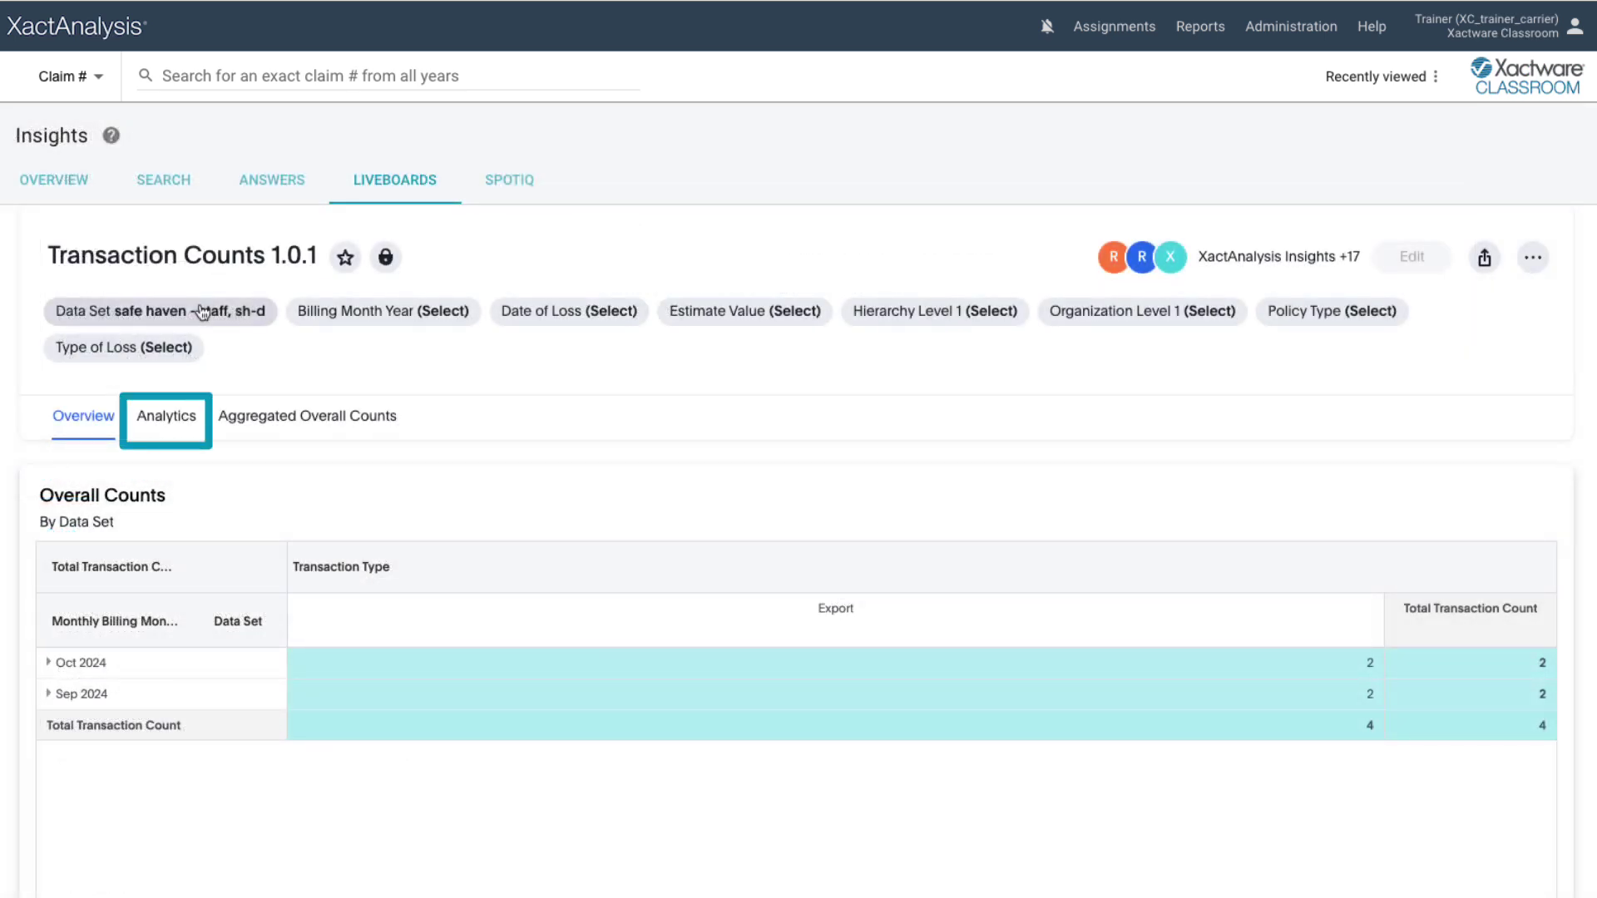
click(166, 418)
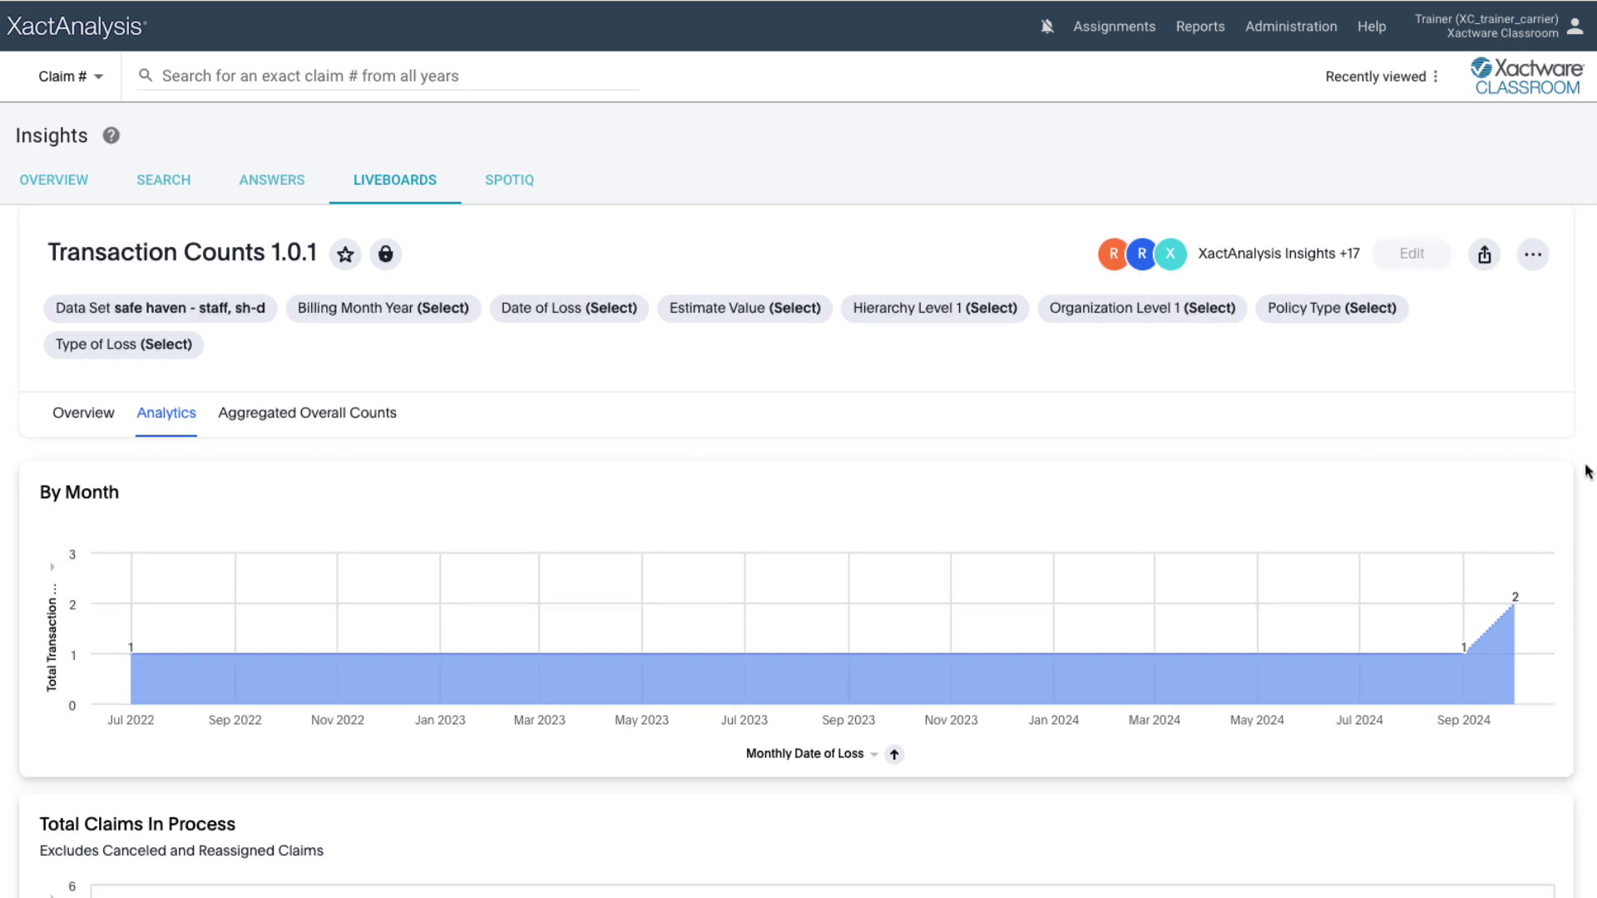
scroll(1586, 416, down, 10)
scroll(1585, 472, down, 8)
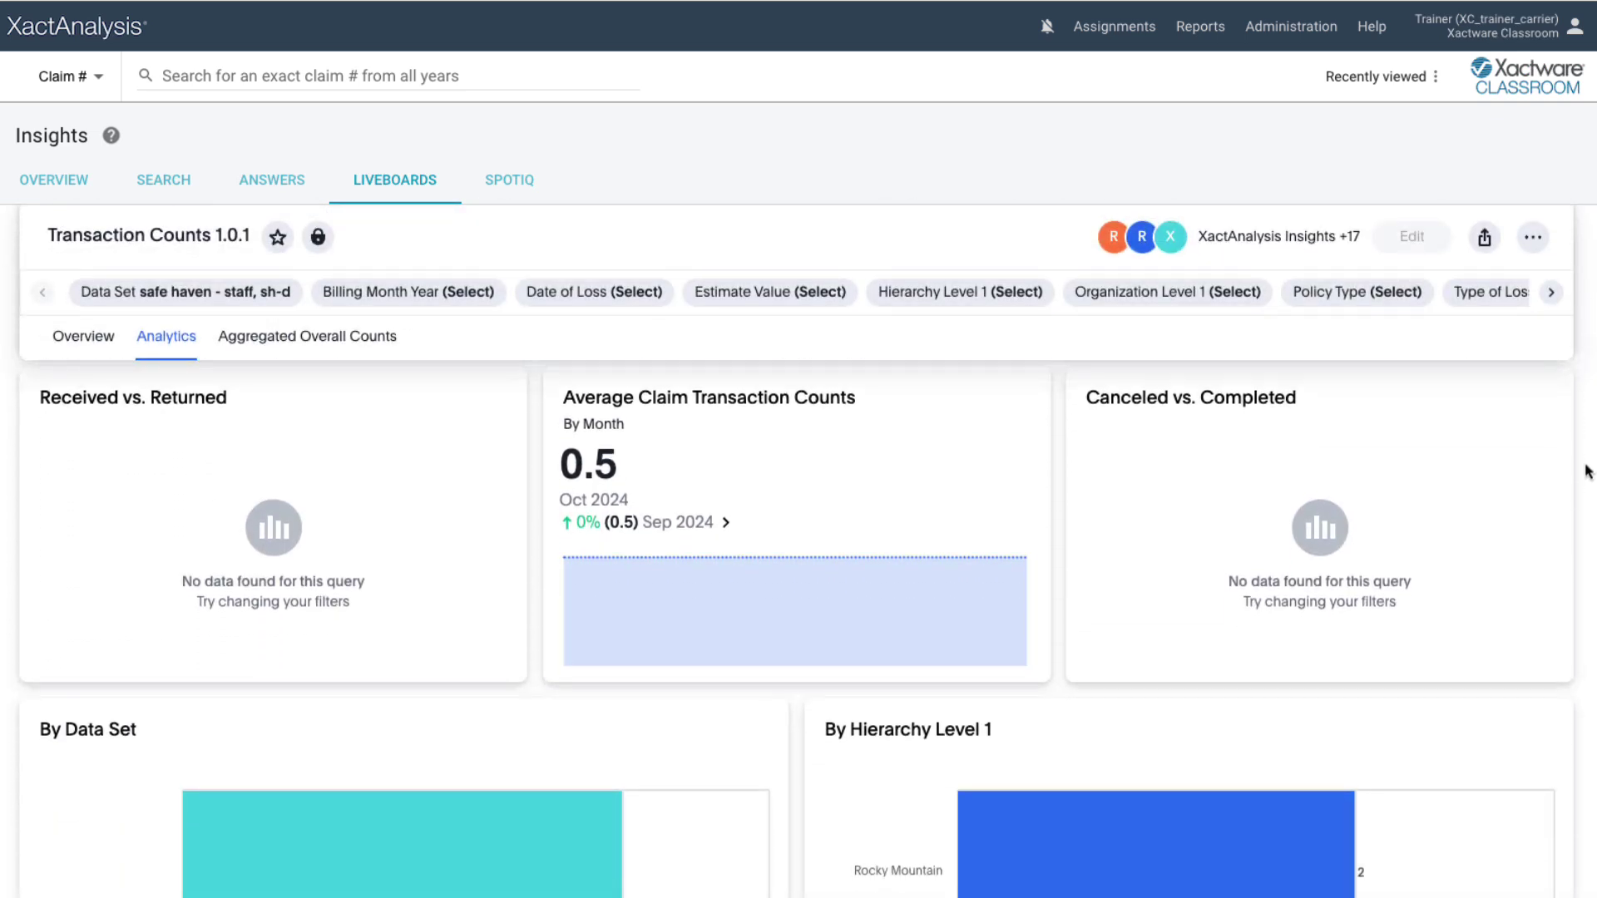
scroll(1586, 472, down, 10)
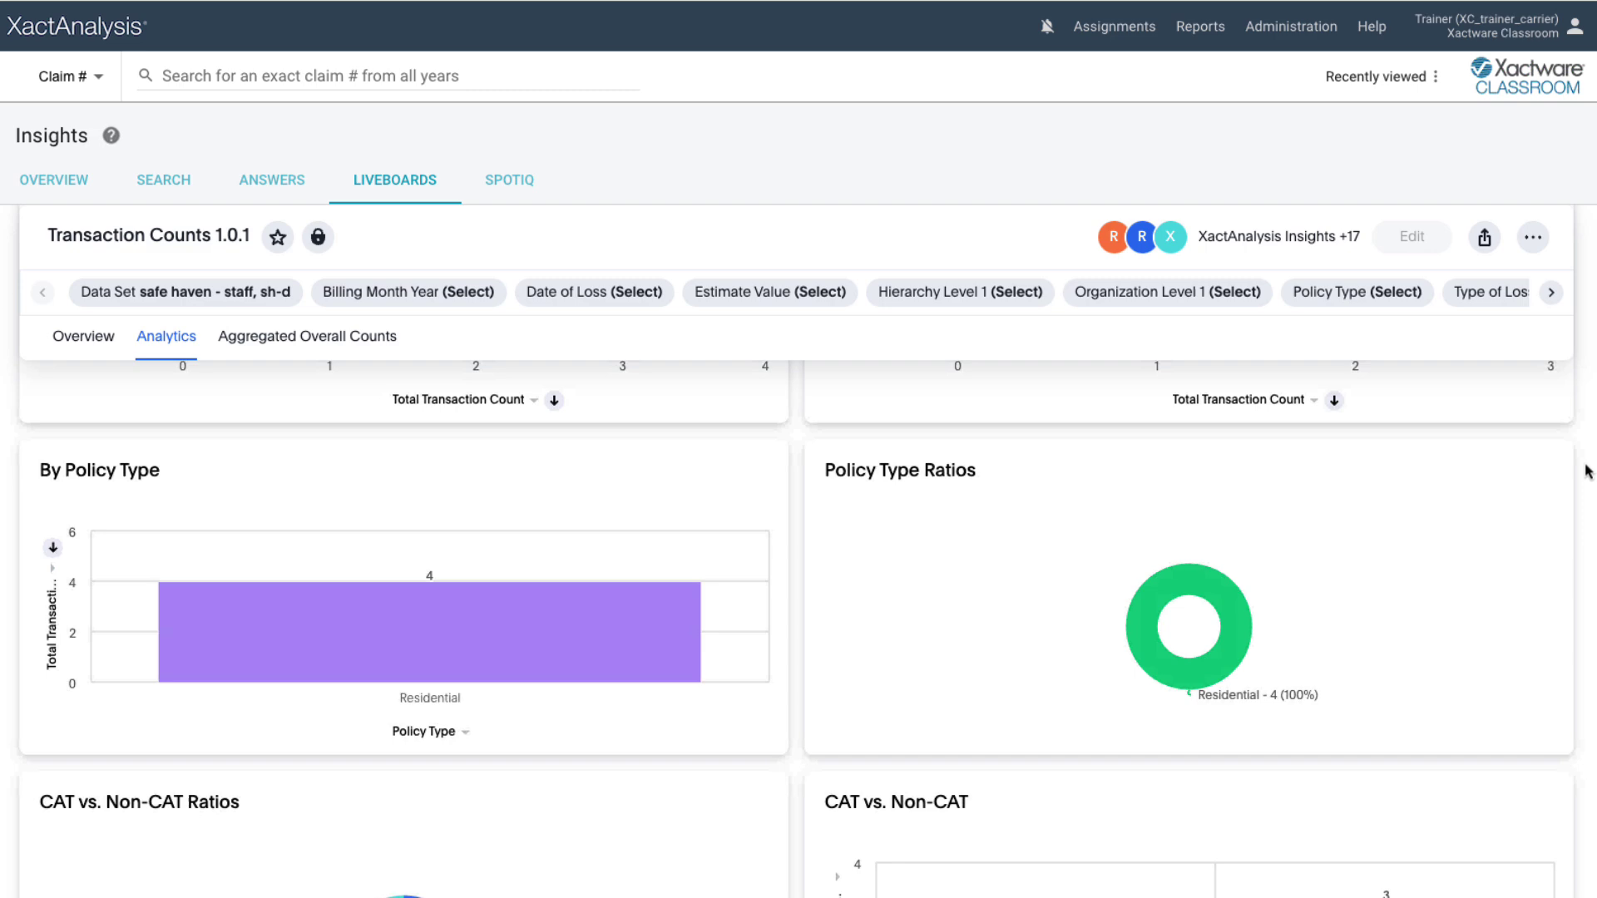
scroll(1586, 472, down, 8)
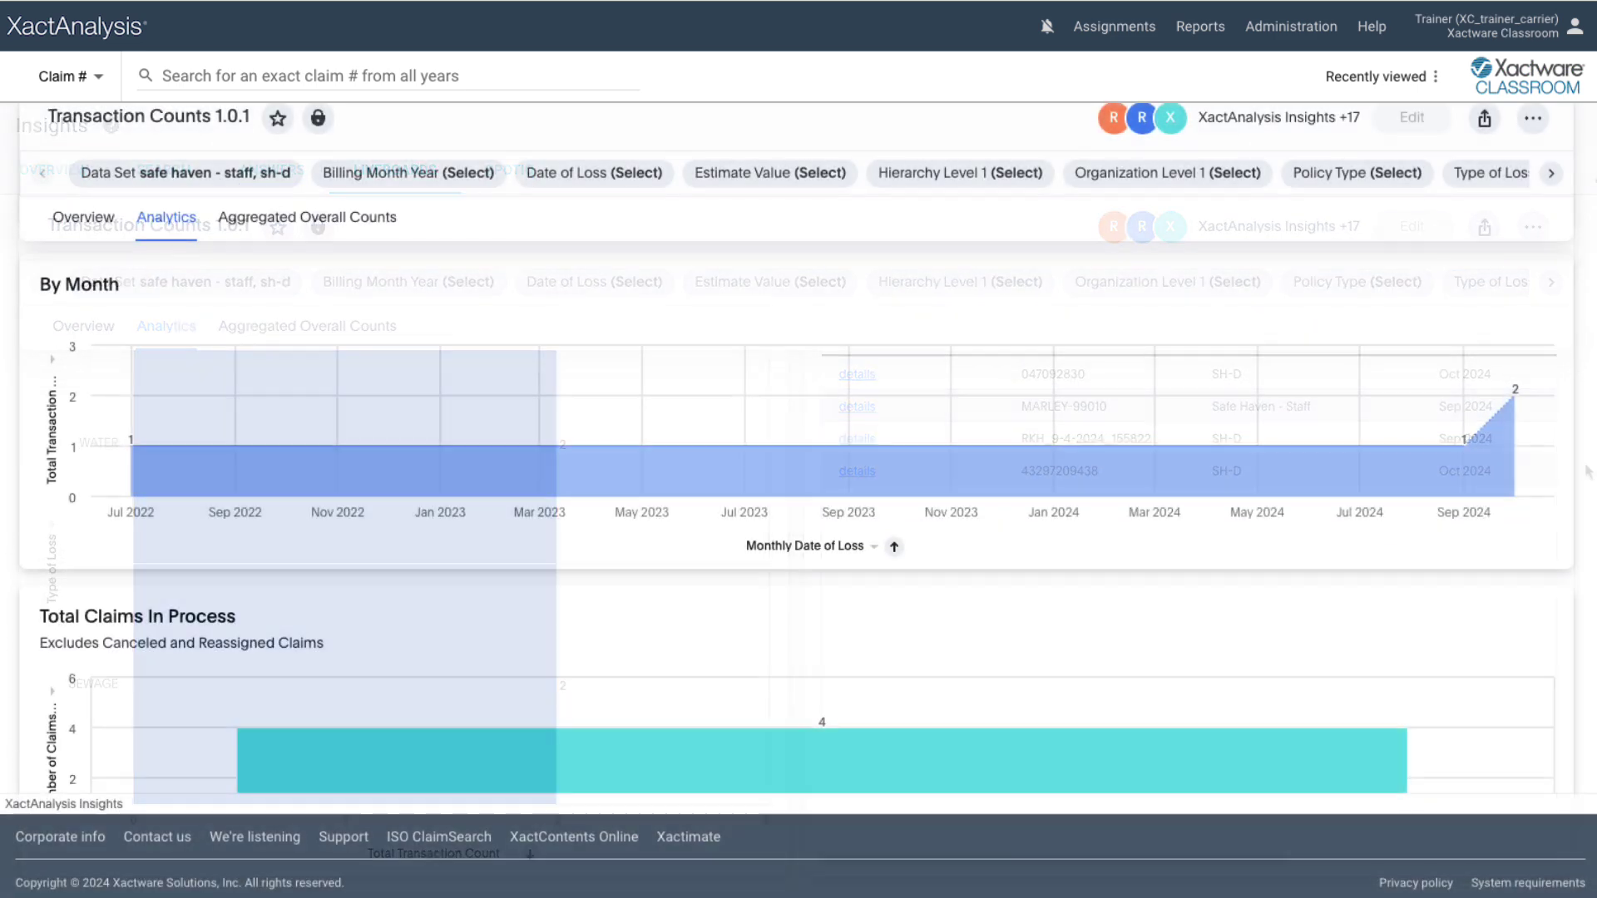
mouse_move(1508, 282)
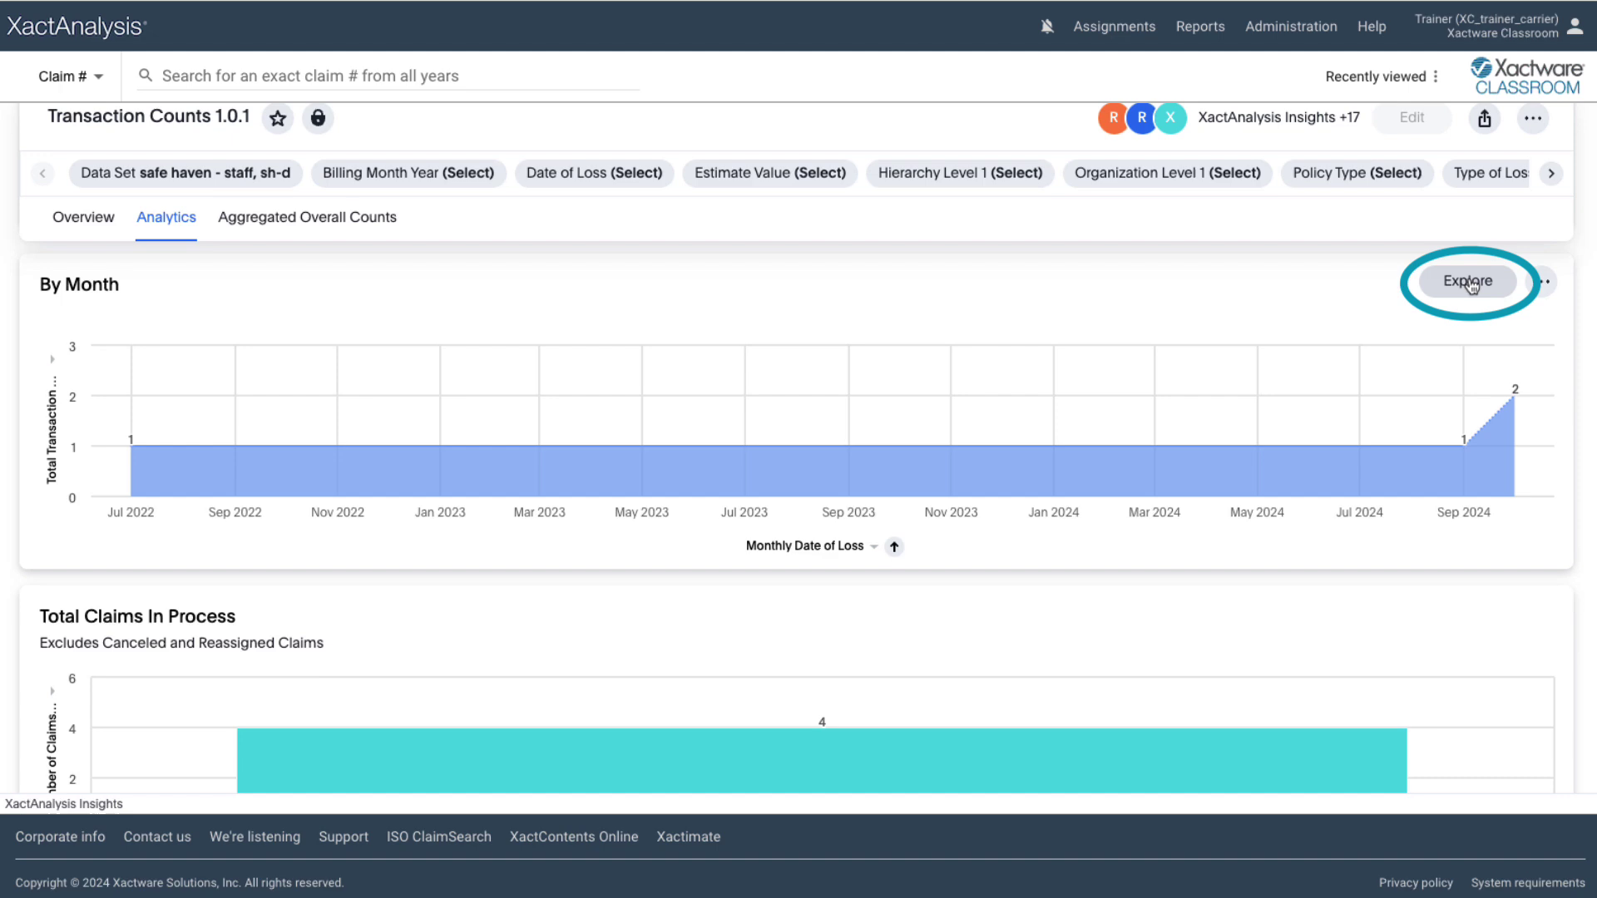
click(1489, 281)
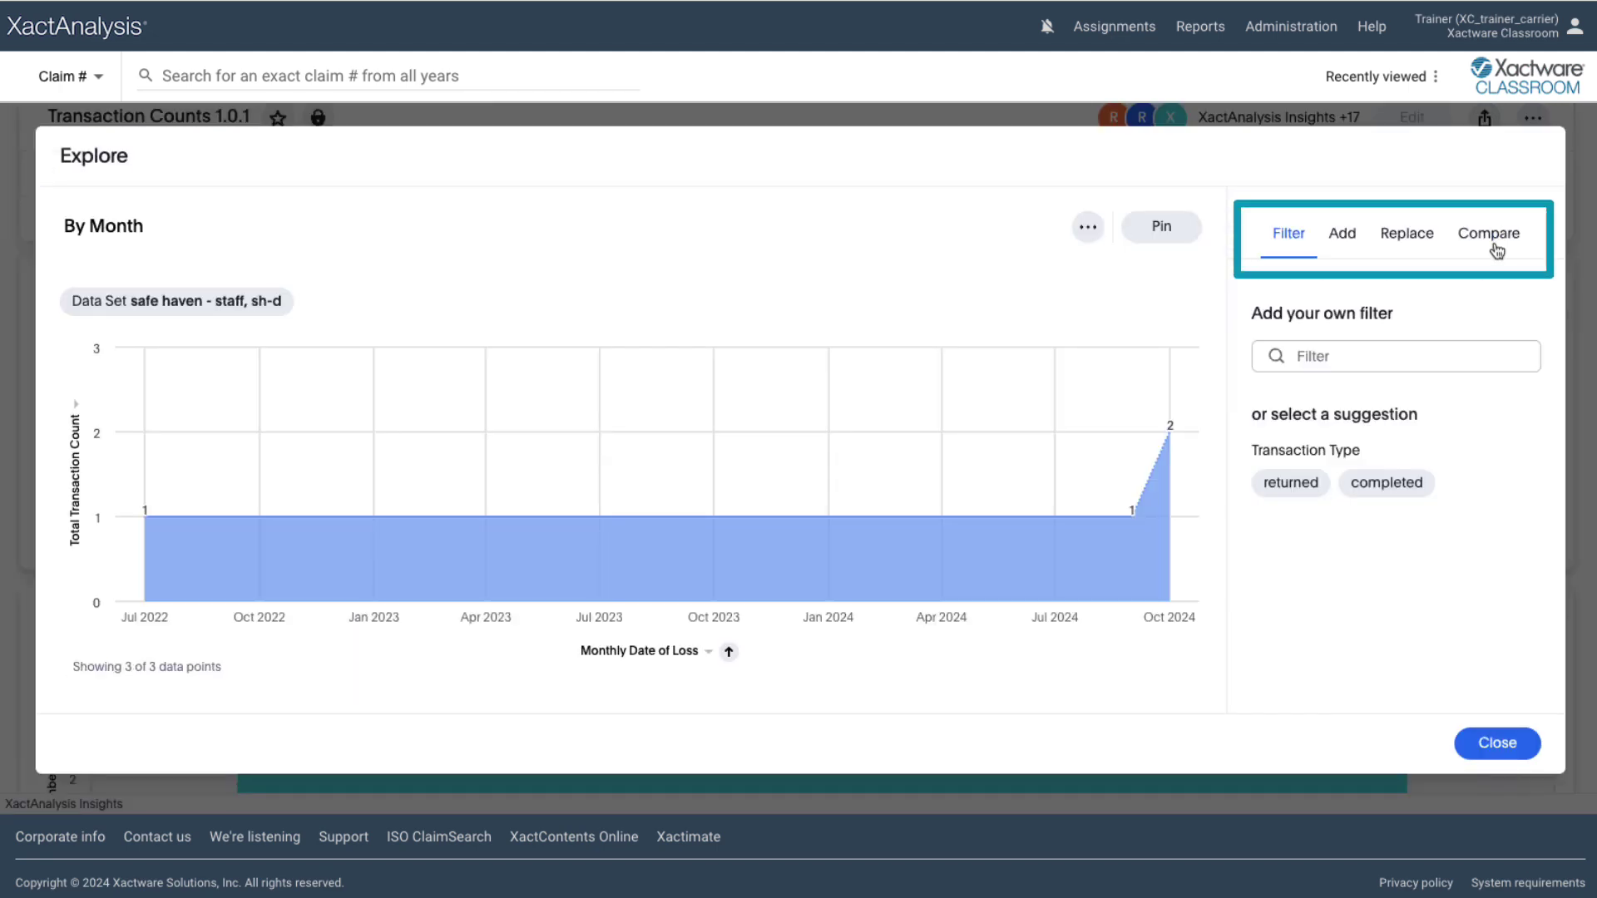
click(1496, 246)
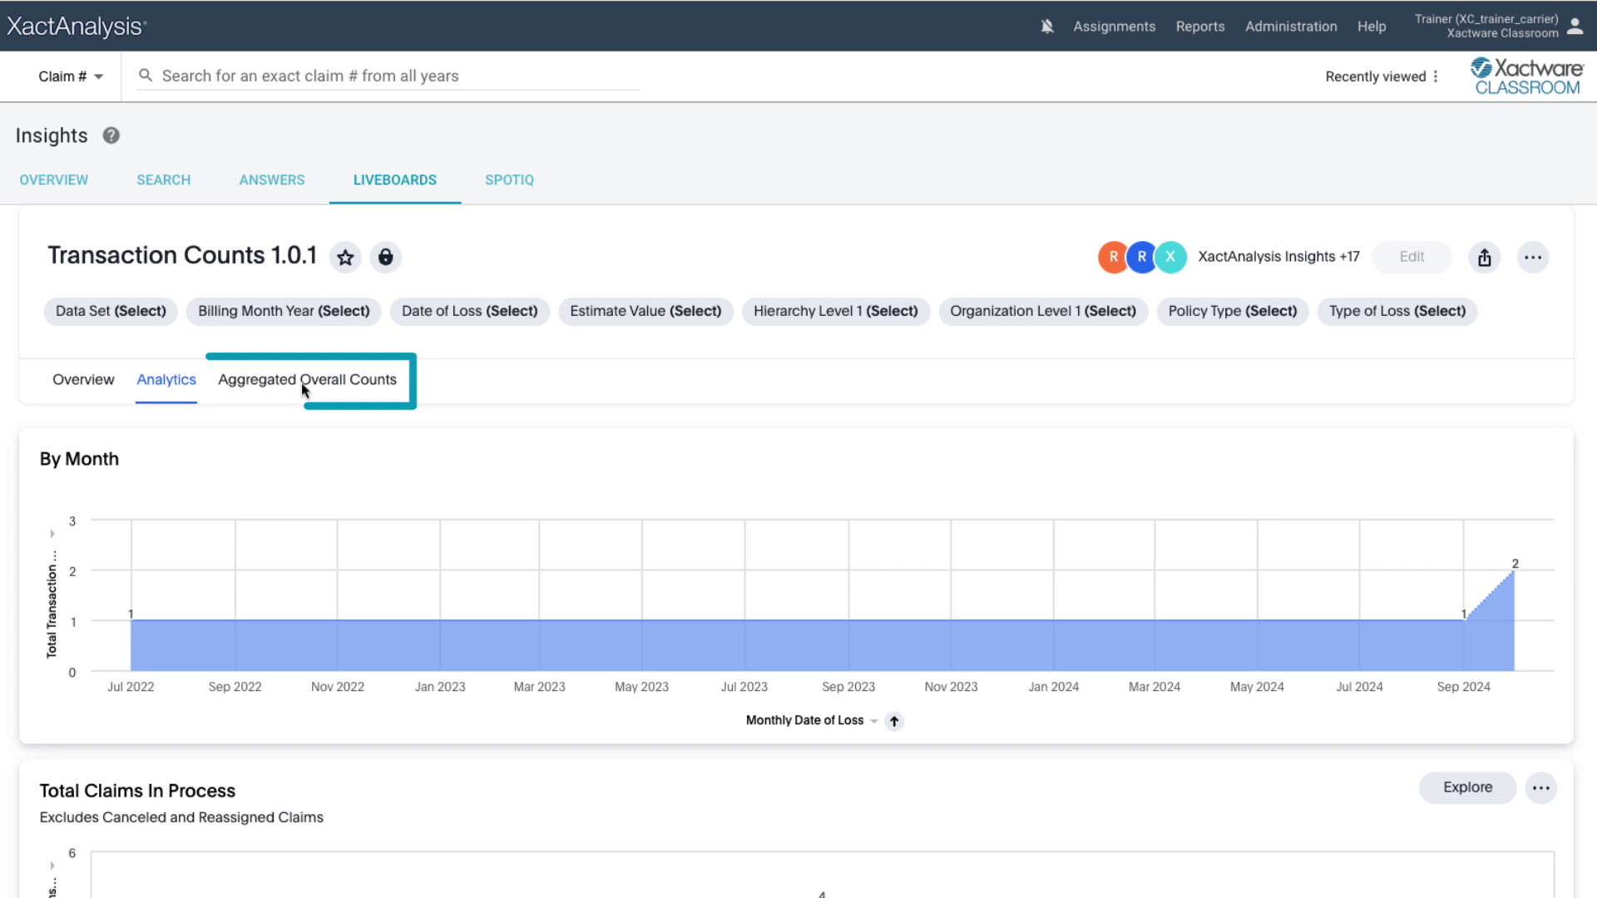
- Switch to the Aggregated Overall Counts tab and scroll down its table
click(304, 390)
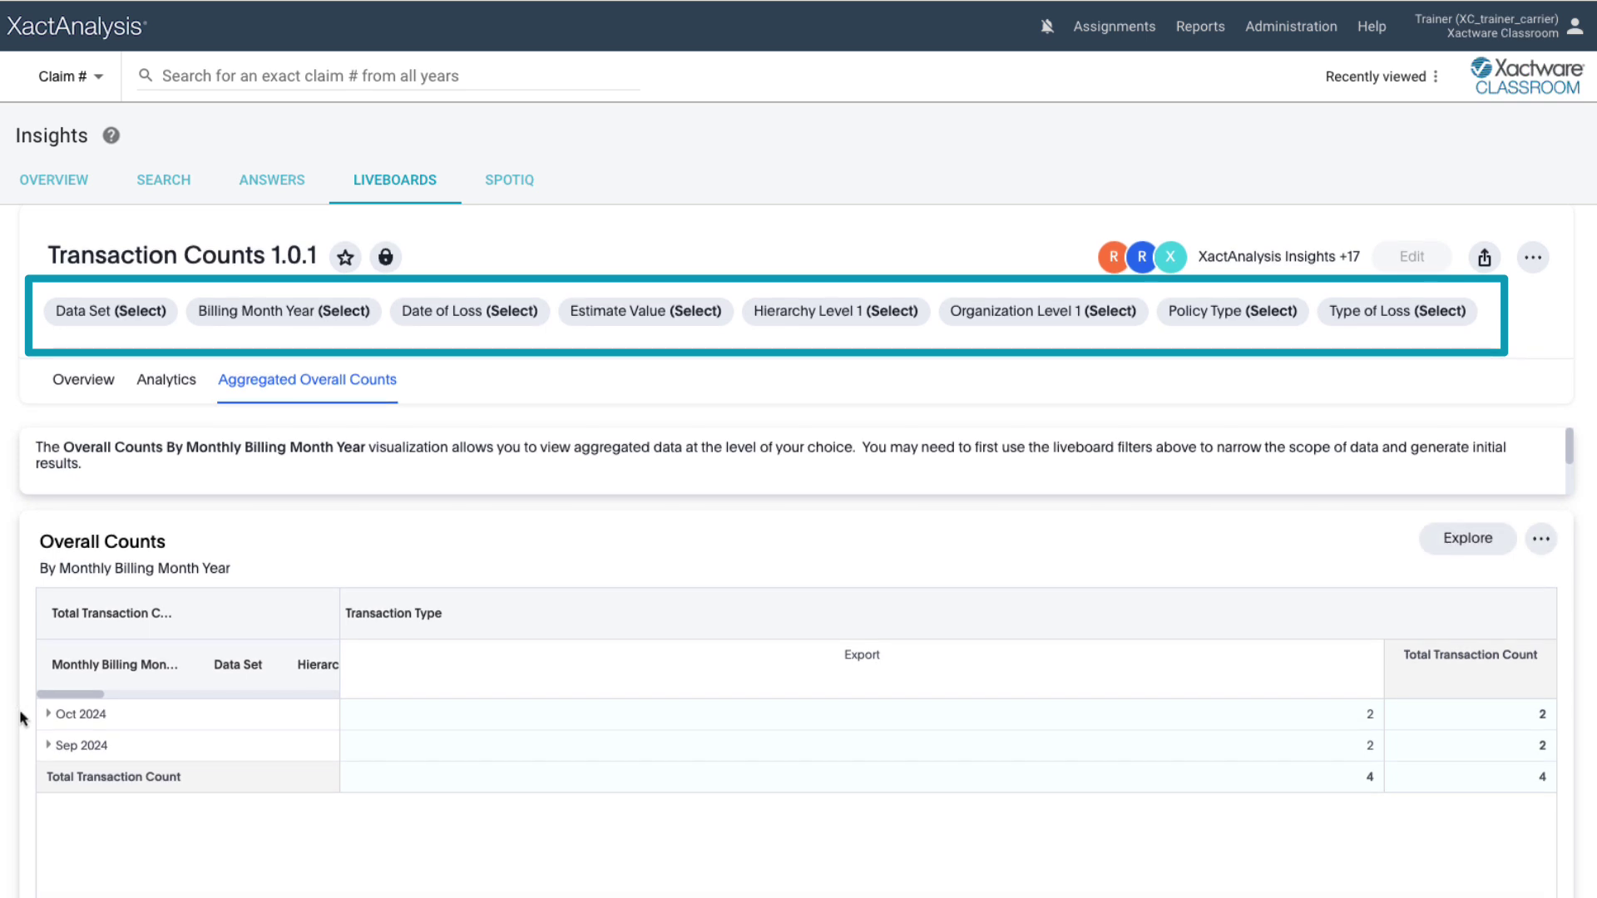
scroll(22, 717, down, 2)
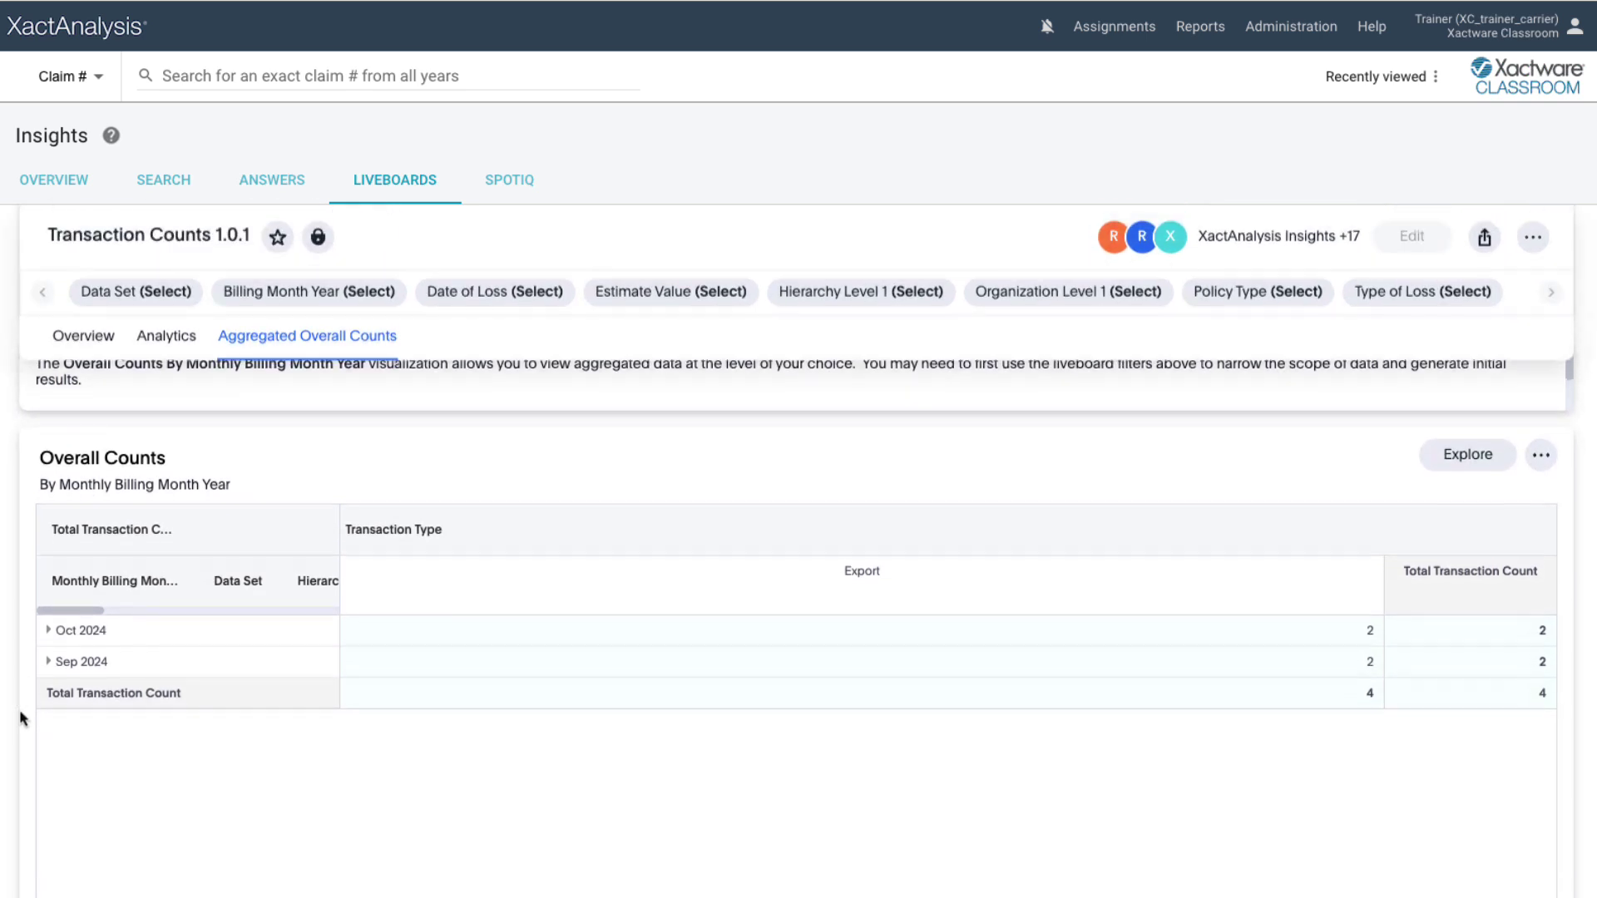
scroll(22, 717, down, 1)
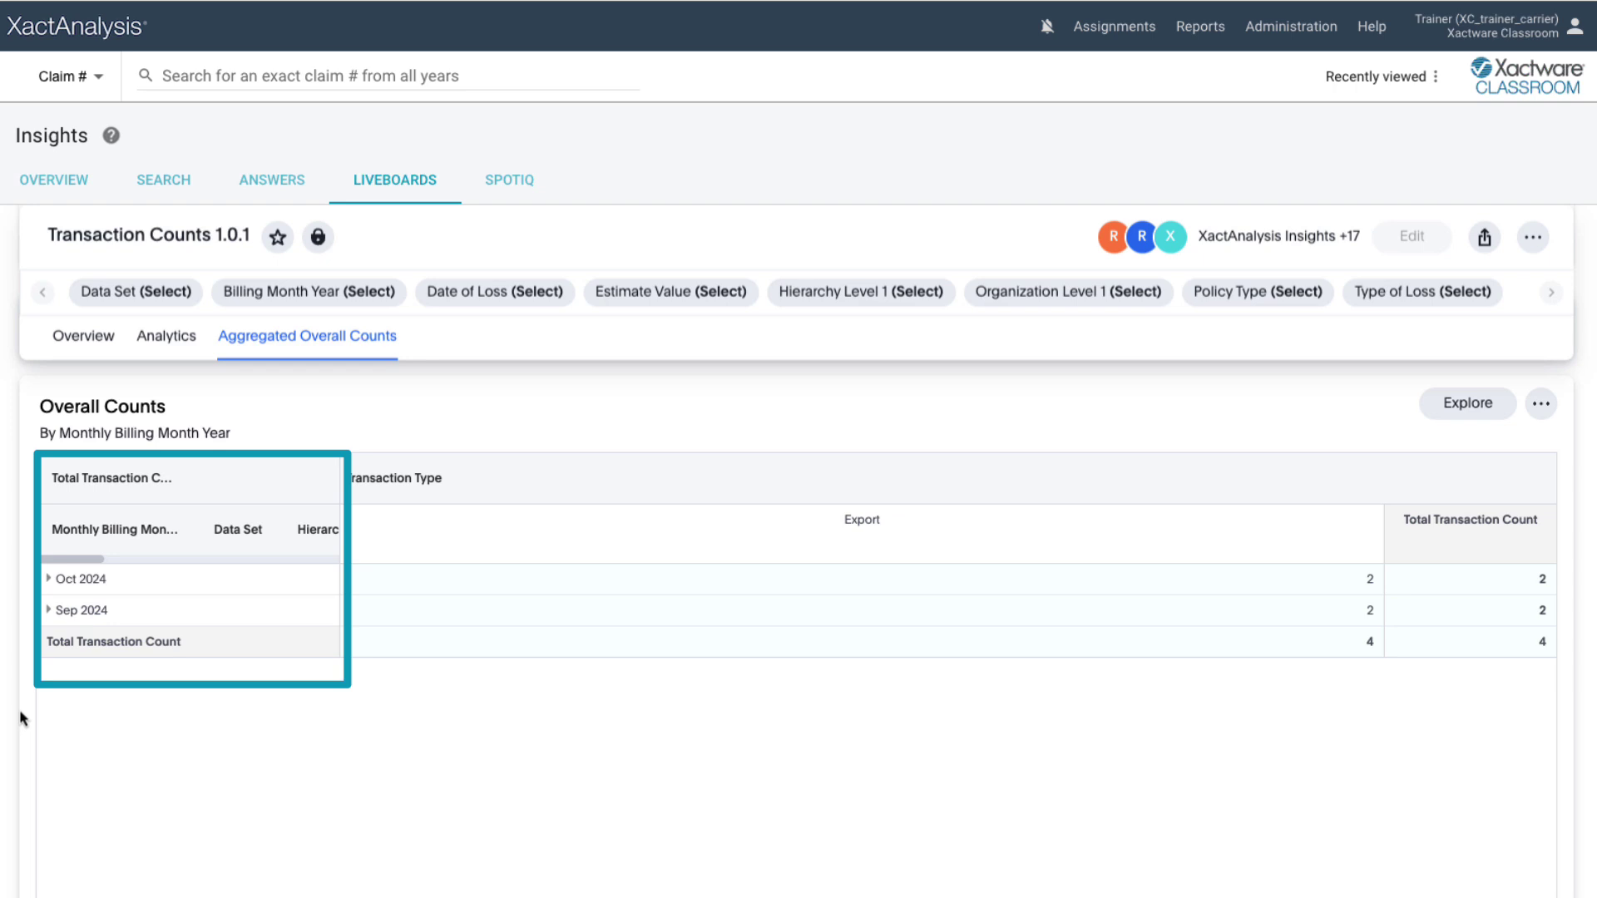
- Expand the Oct 2024, SH-D and Mid Atlantic rows and widen the row headers
click(49, 579)
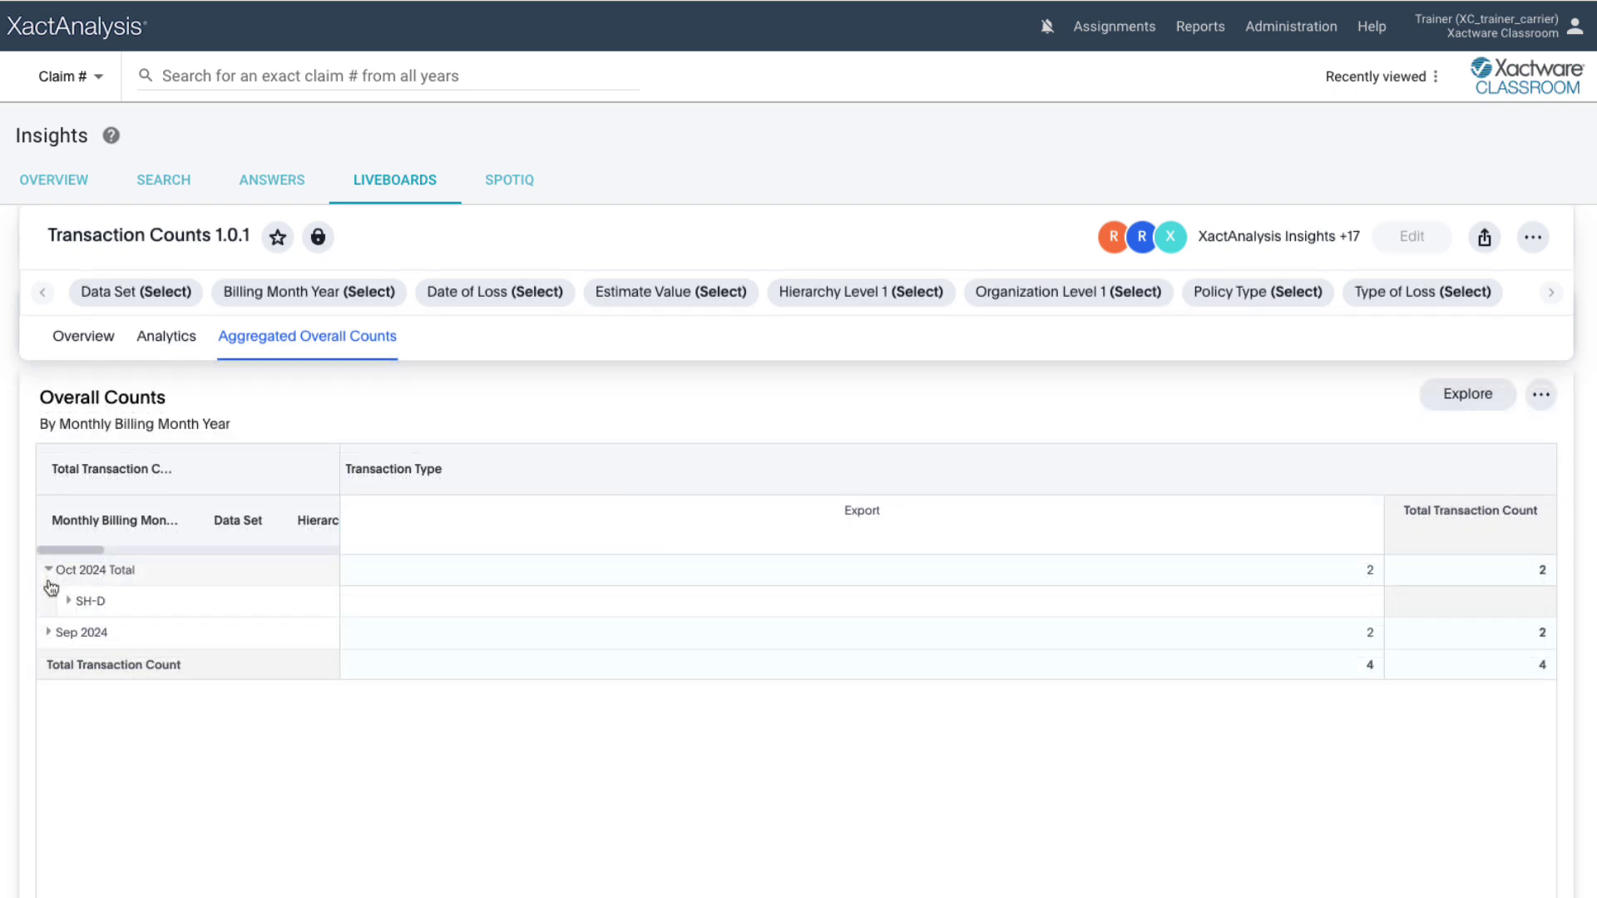
click(69, 602)
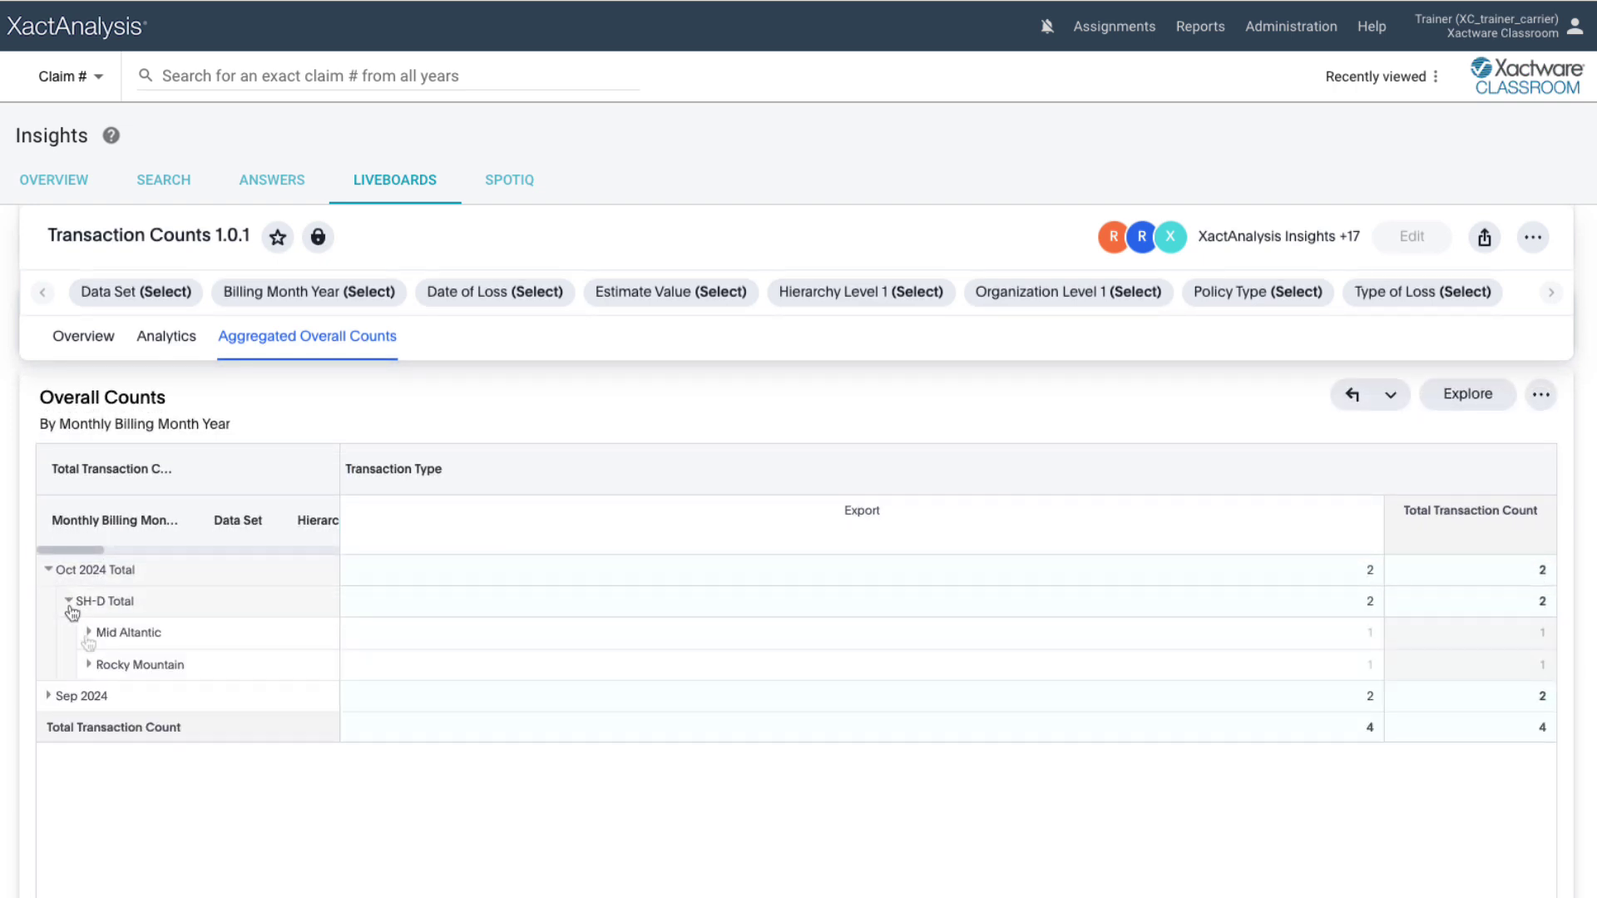
click(89, 634)
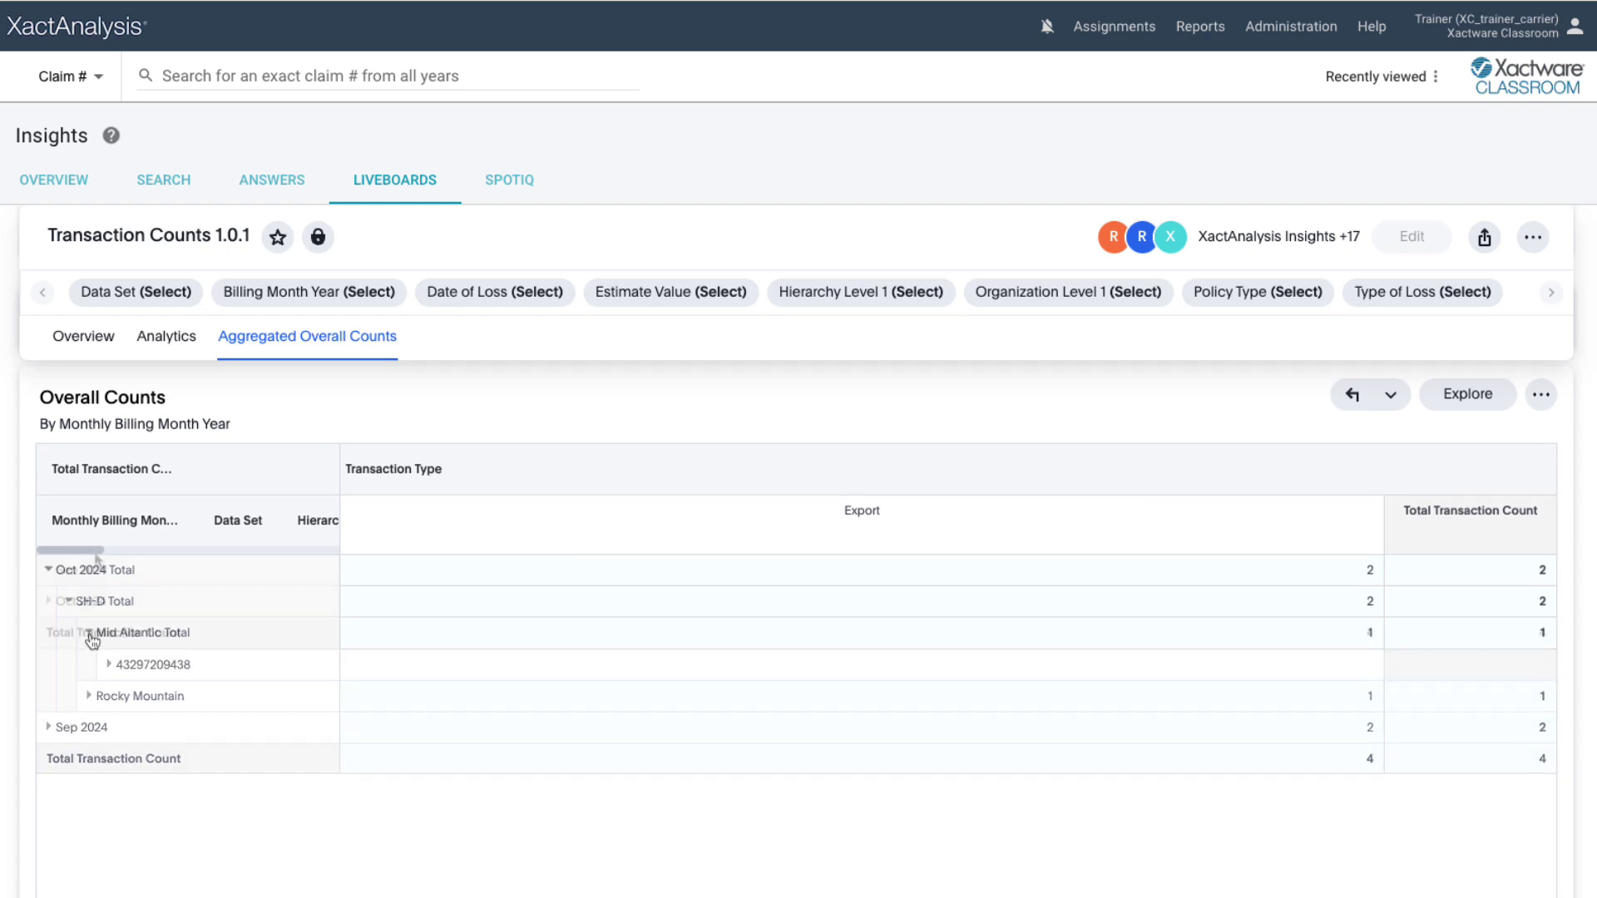
drag(98, 550, 204, 552)
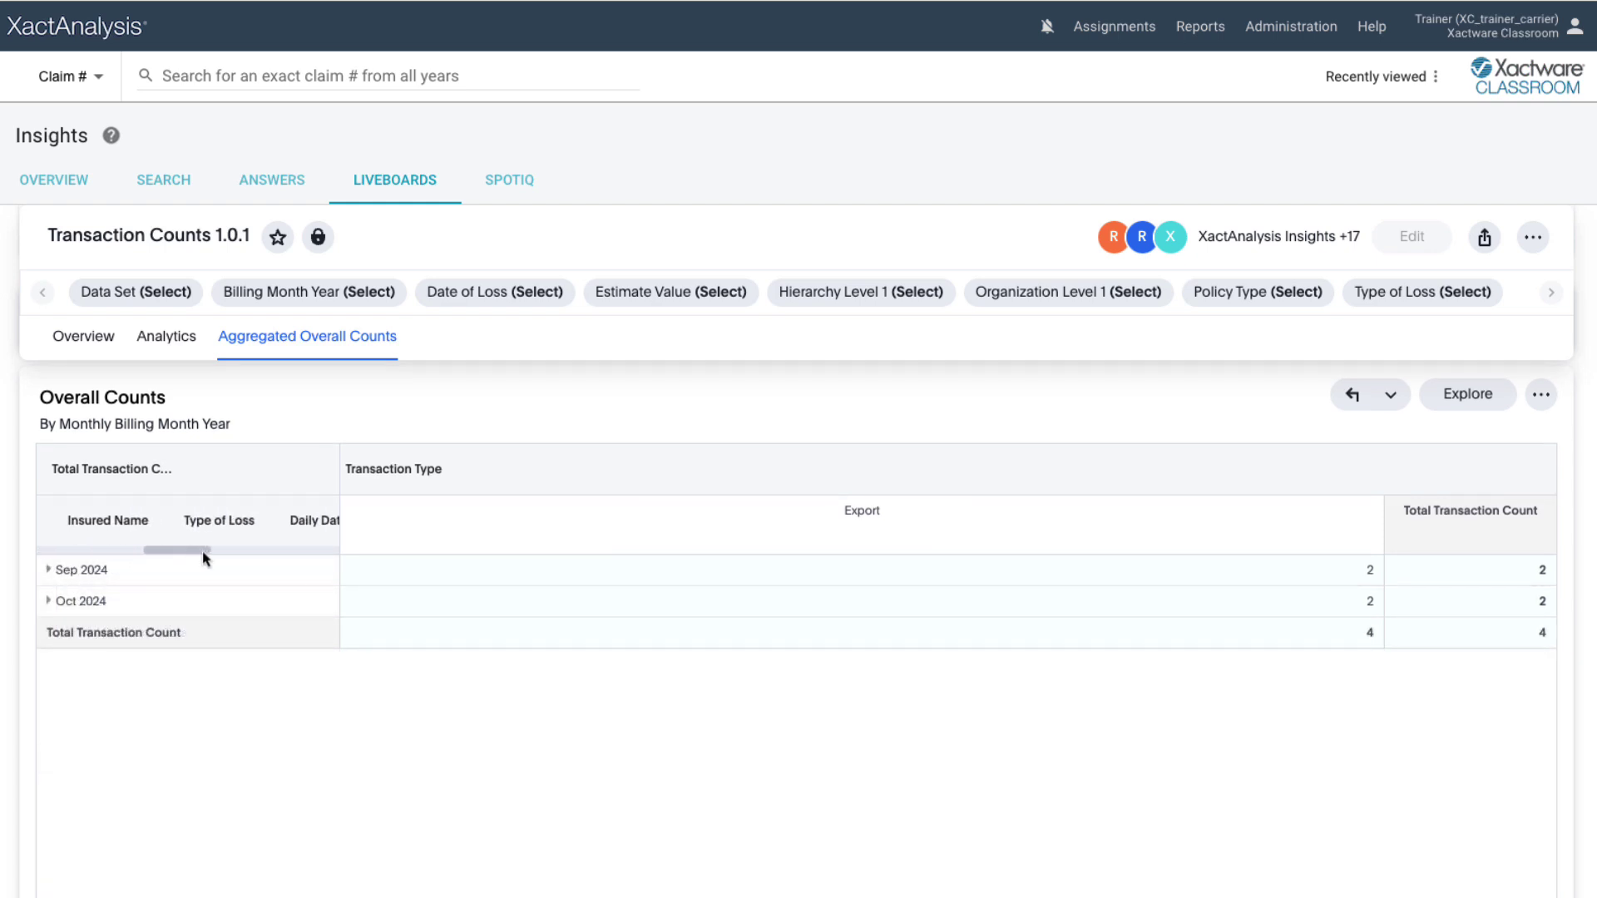
- Open the Type of Loss sort options, the Share dialog and Make a copy, cancelling each
click(271, 524)
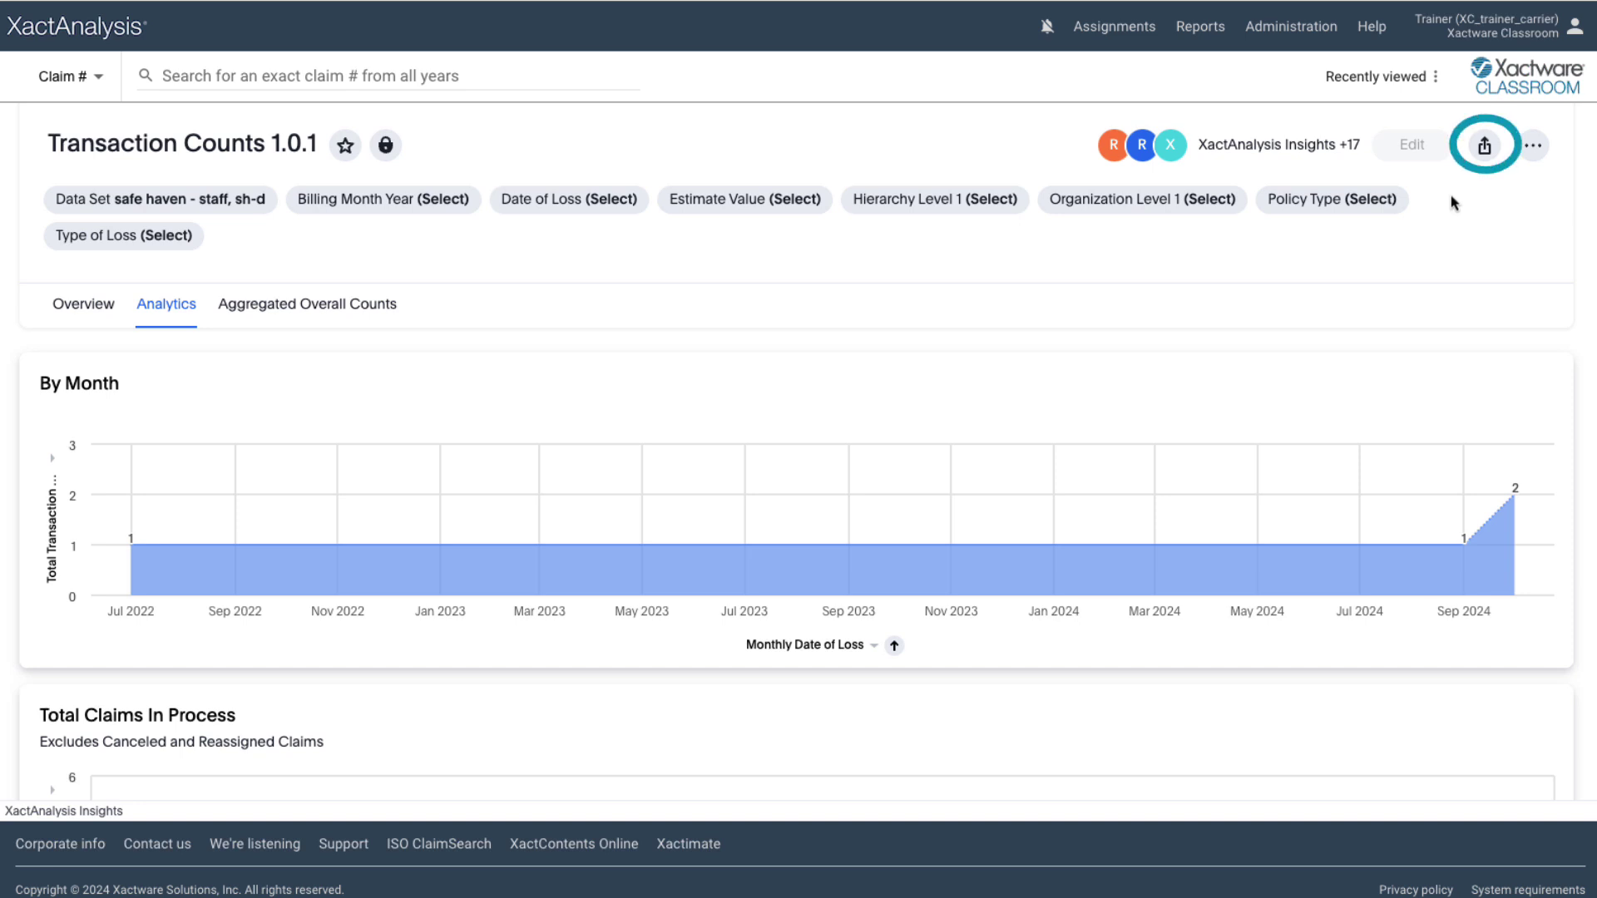
click(1485, 147)
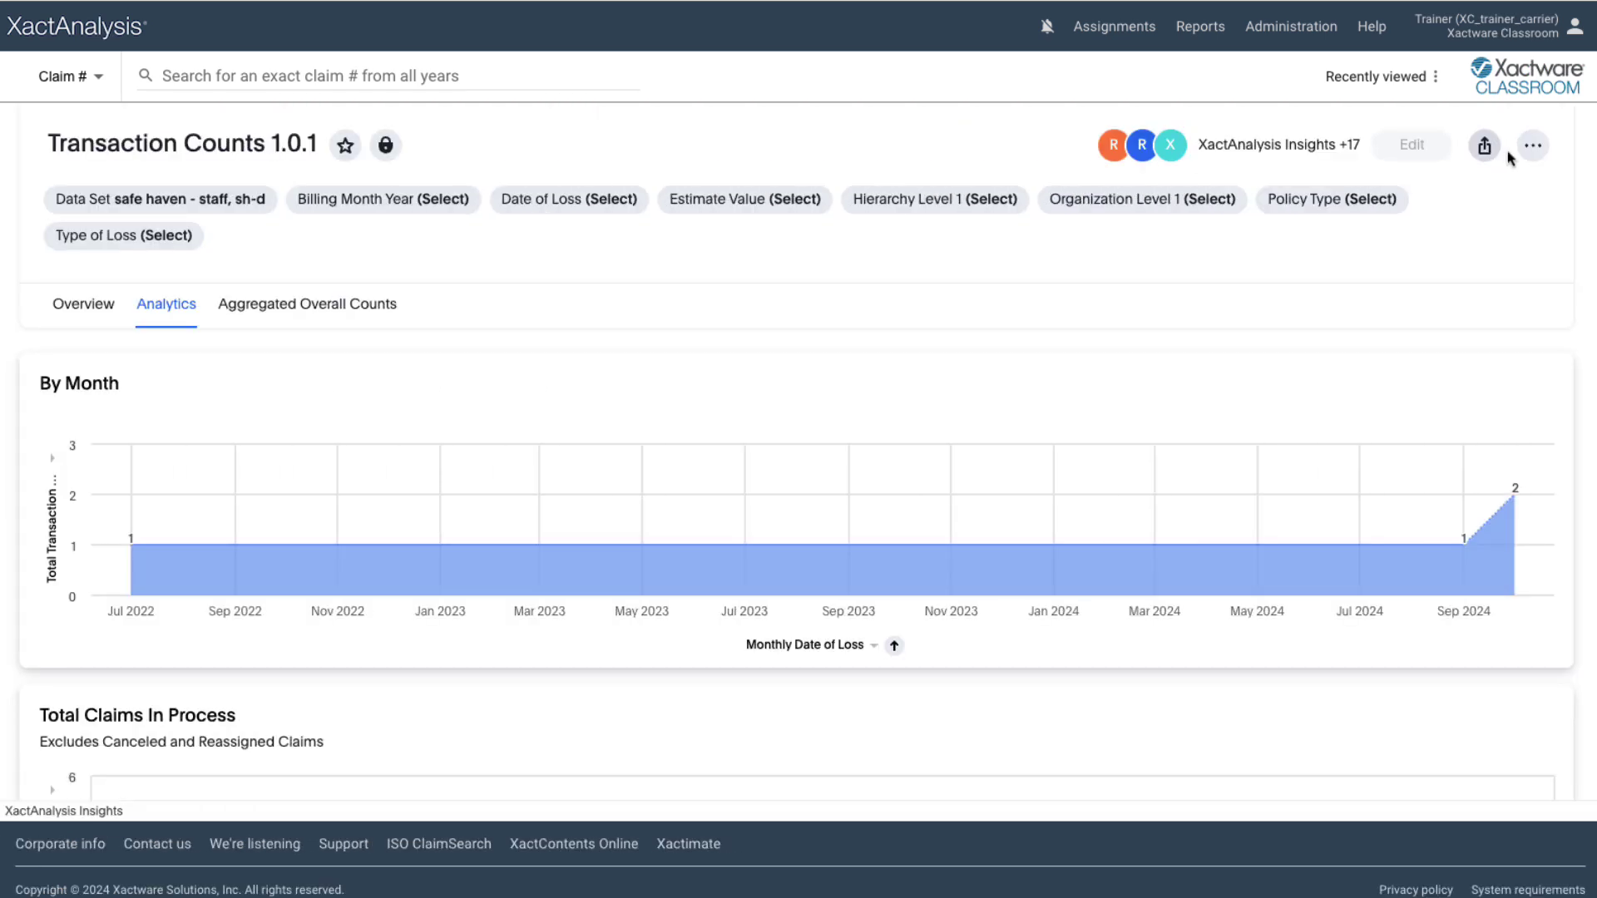
click(1531, 147)
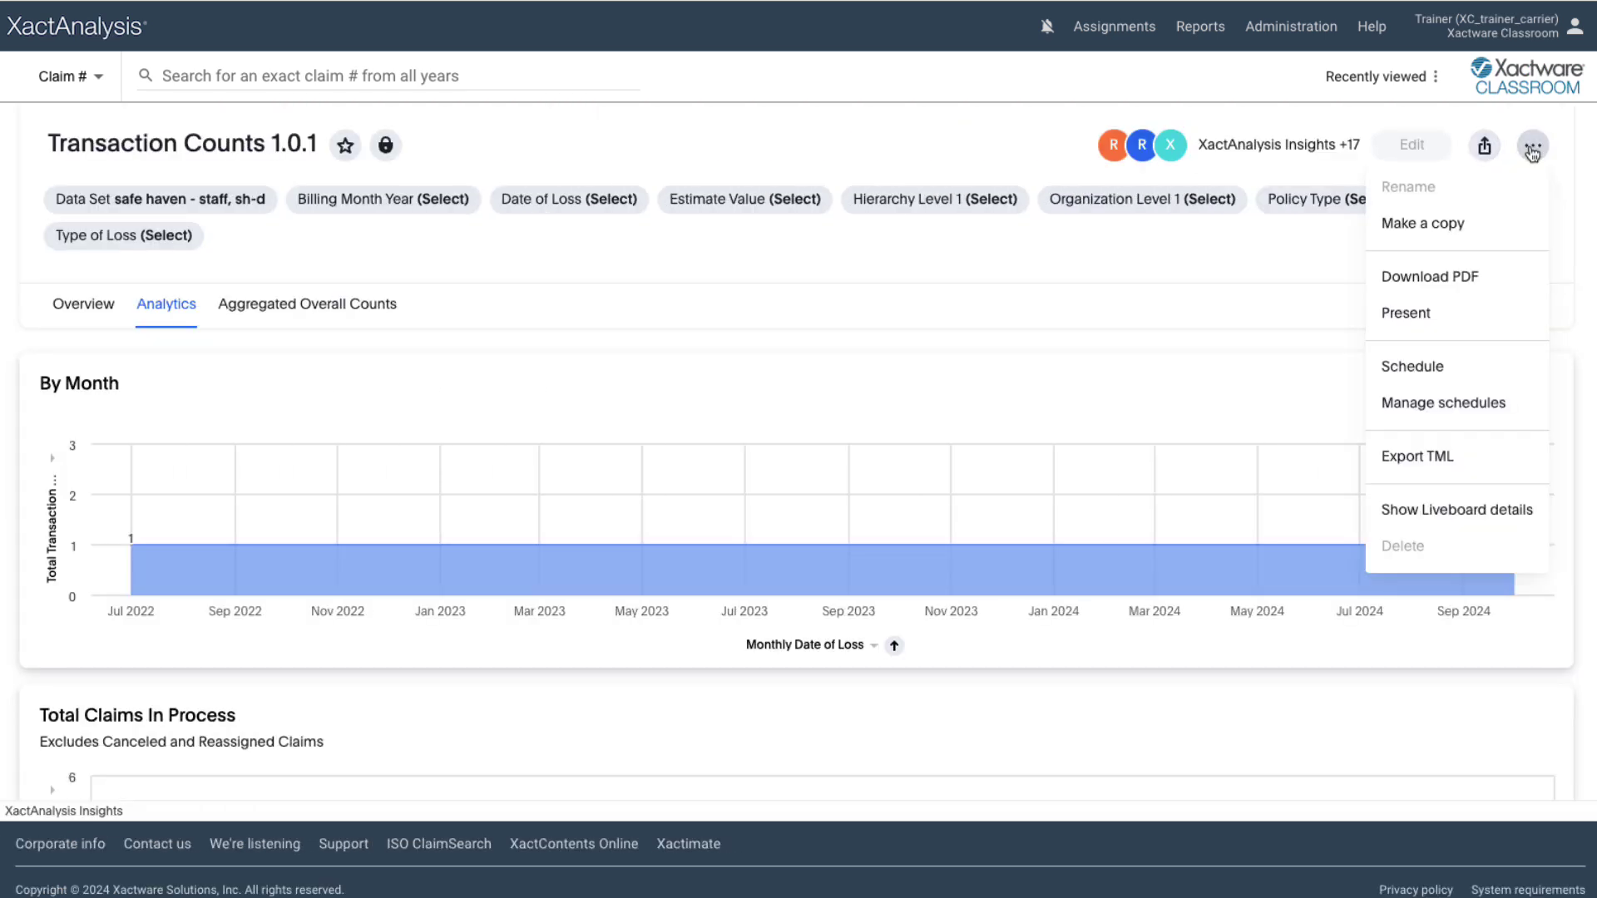
click(1452, 233)
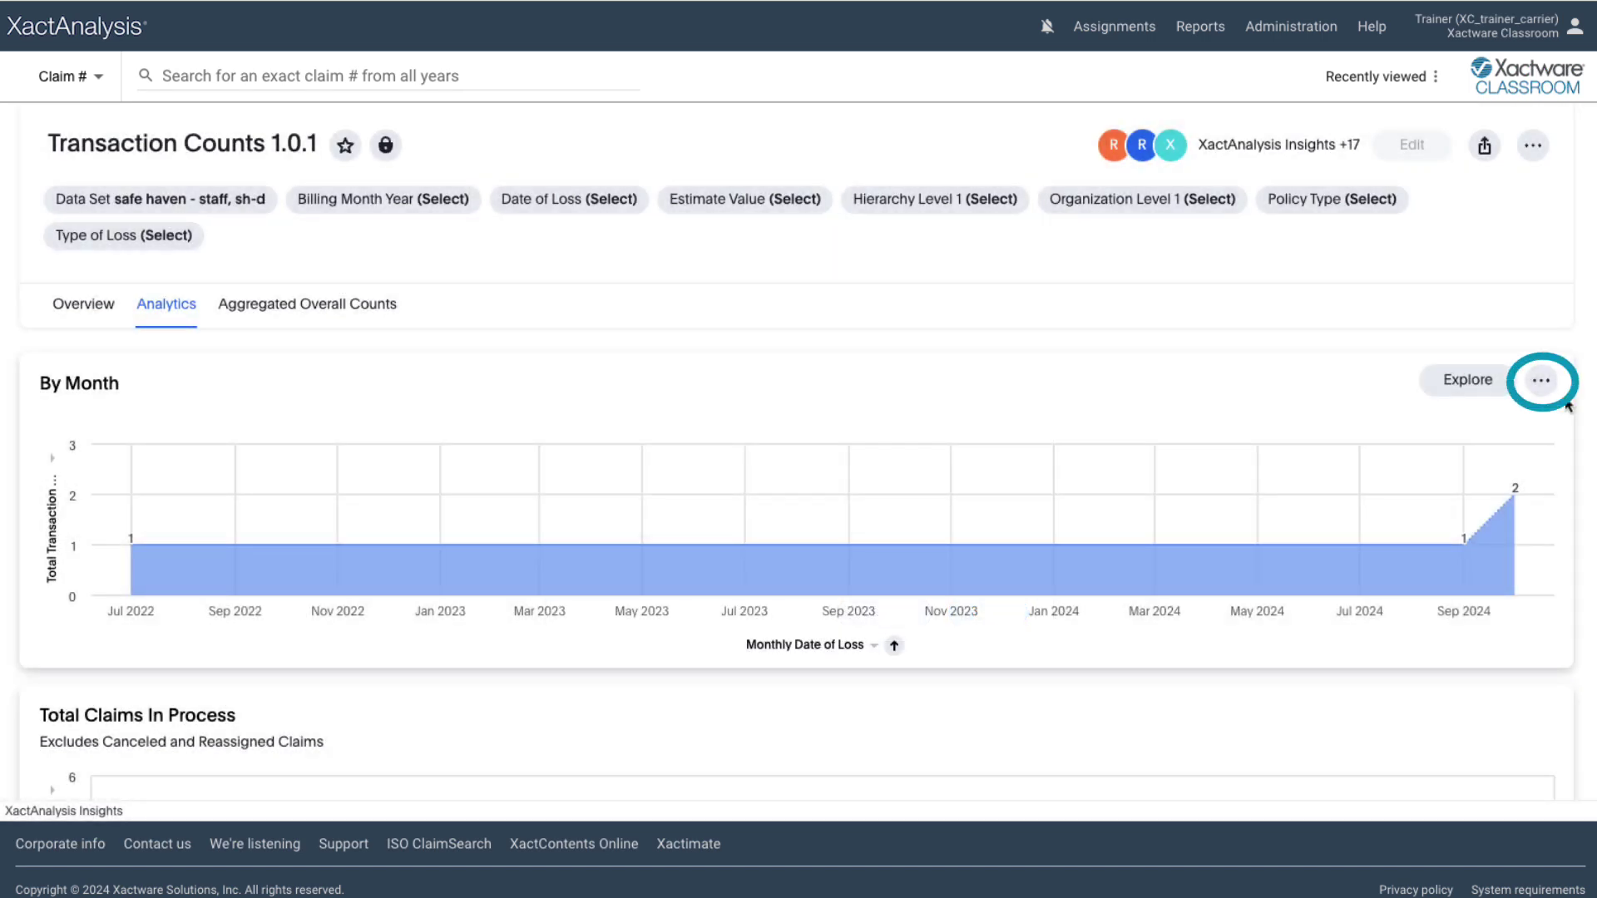
- Open the By Month chart's actions menu and scroll down to CAT vs. Non-CAT Ratios
click(1541, 384)
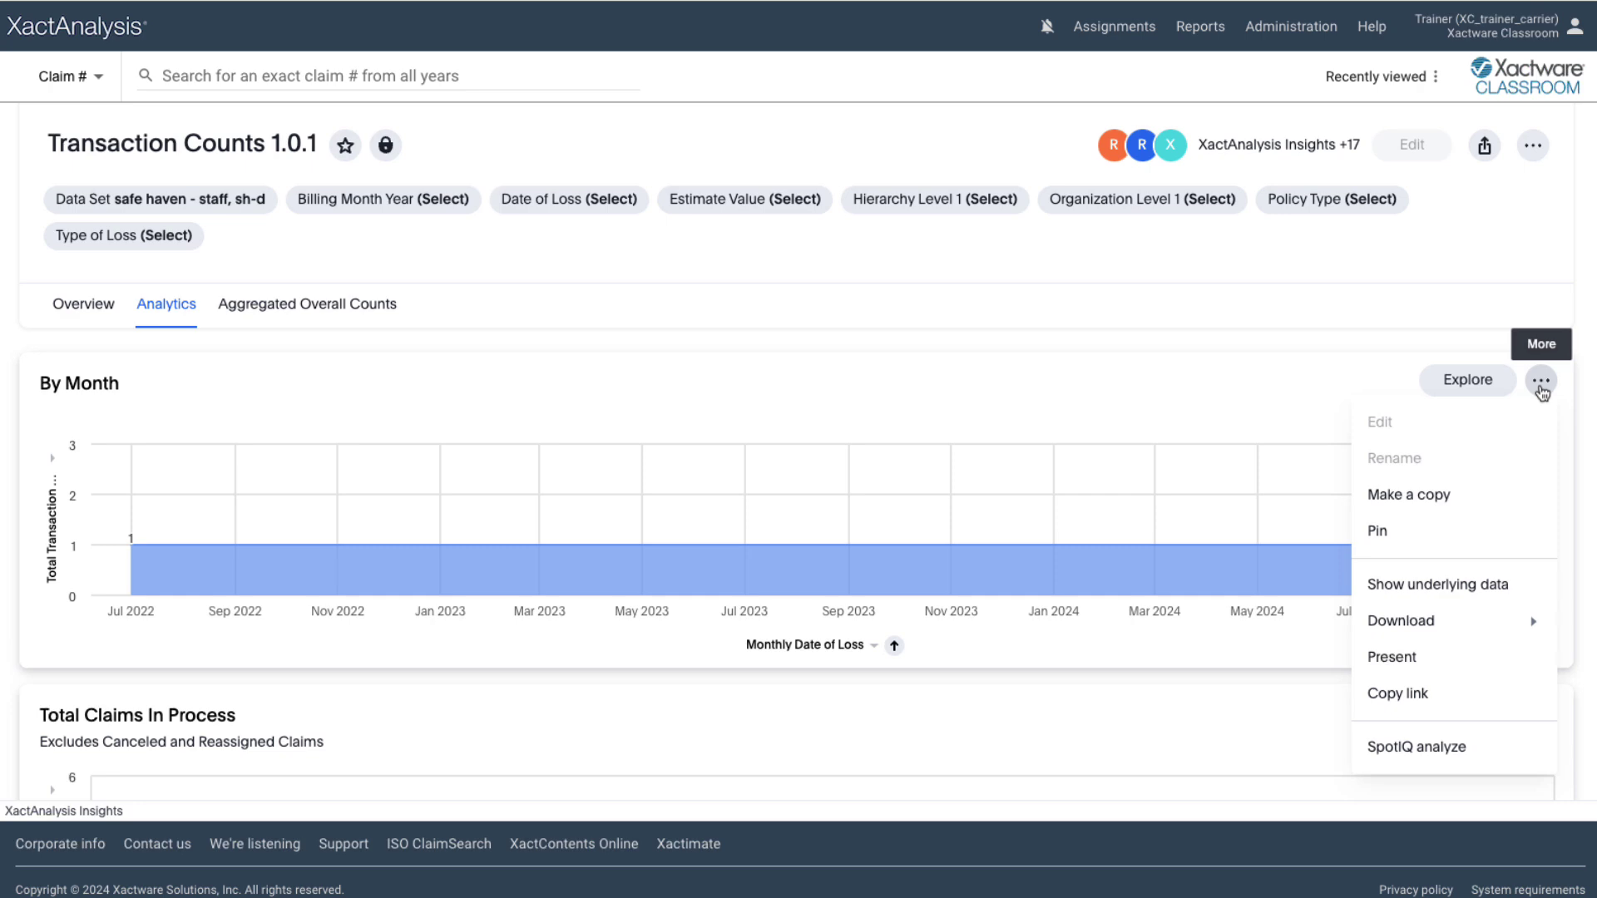
scroll(1543, 392, down, 5)
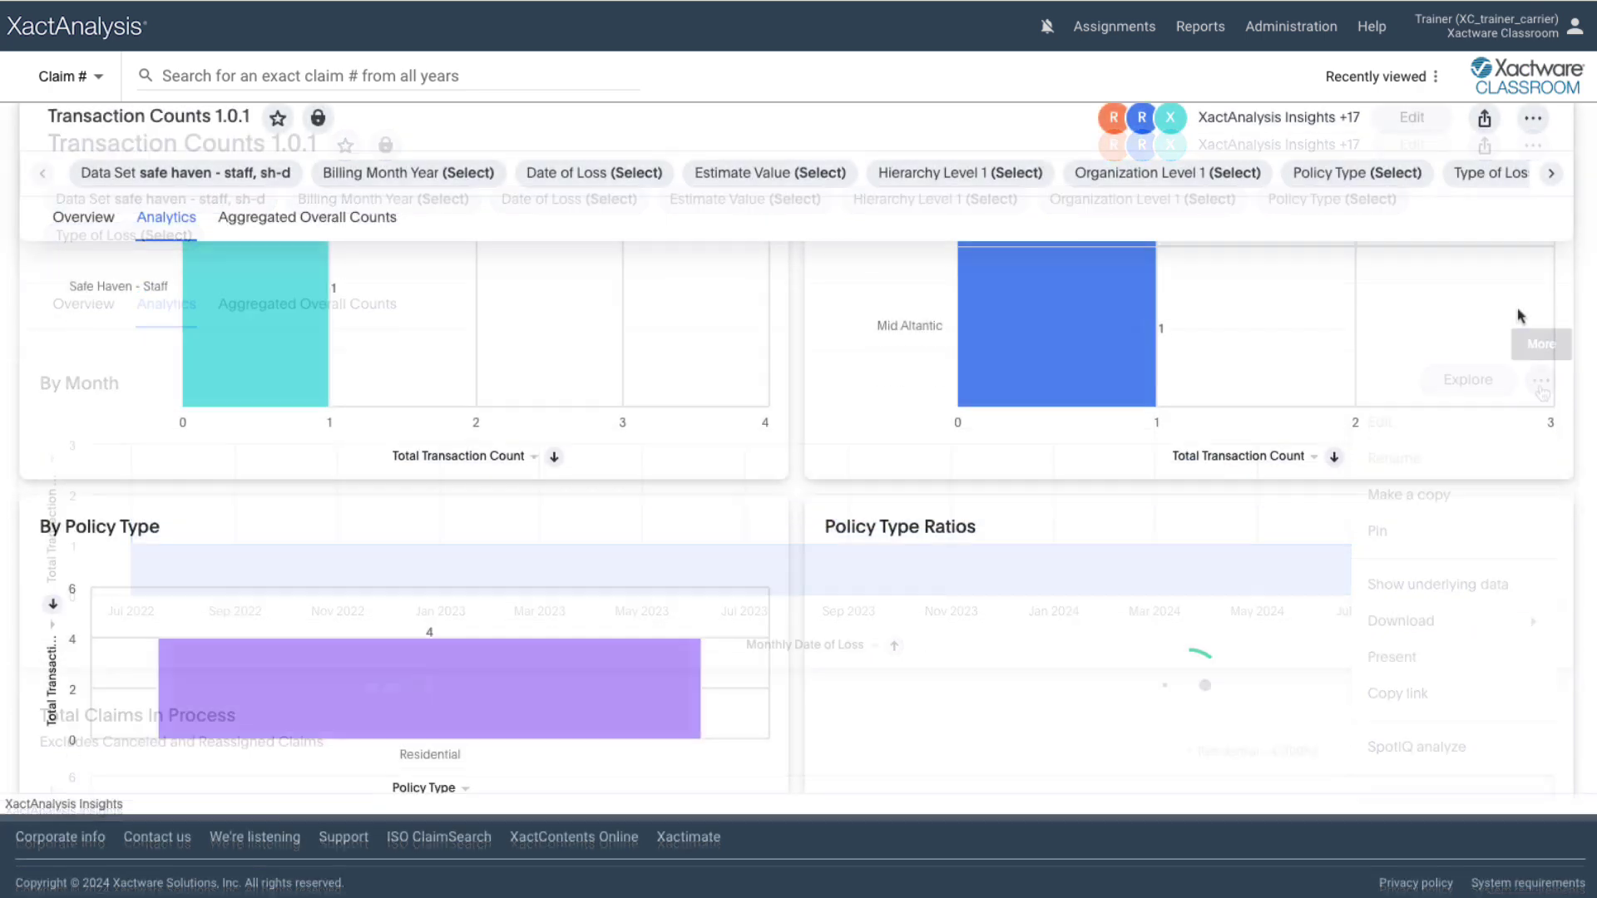
scroll(1521, 316, down, 1)
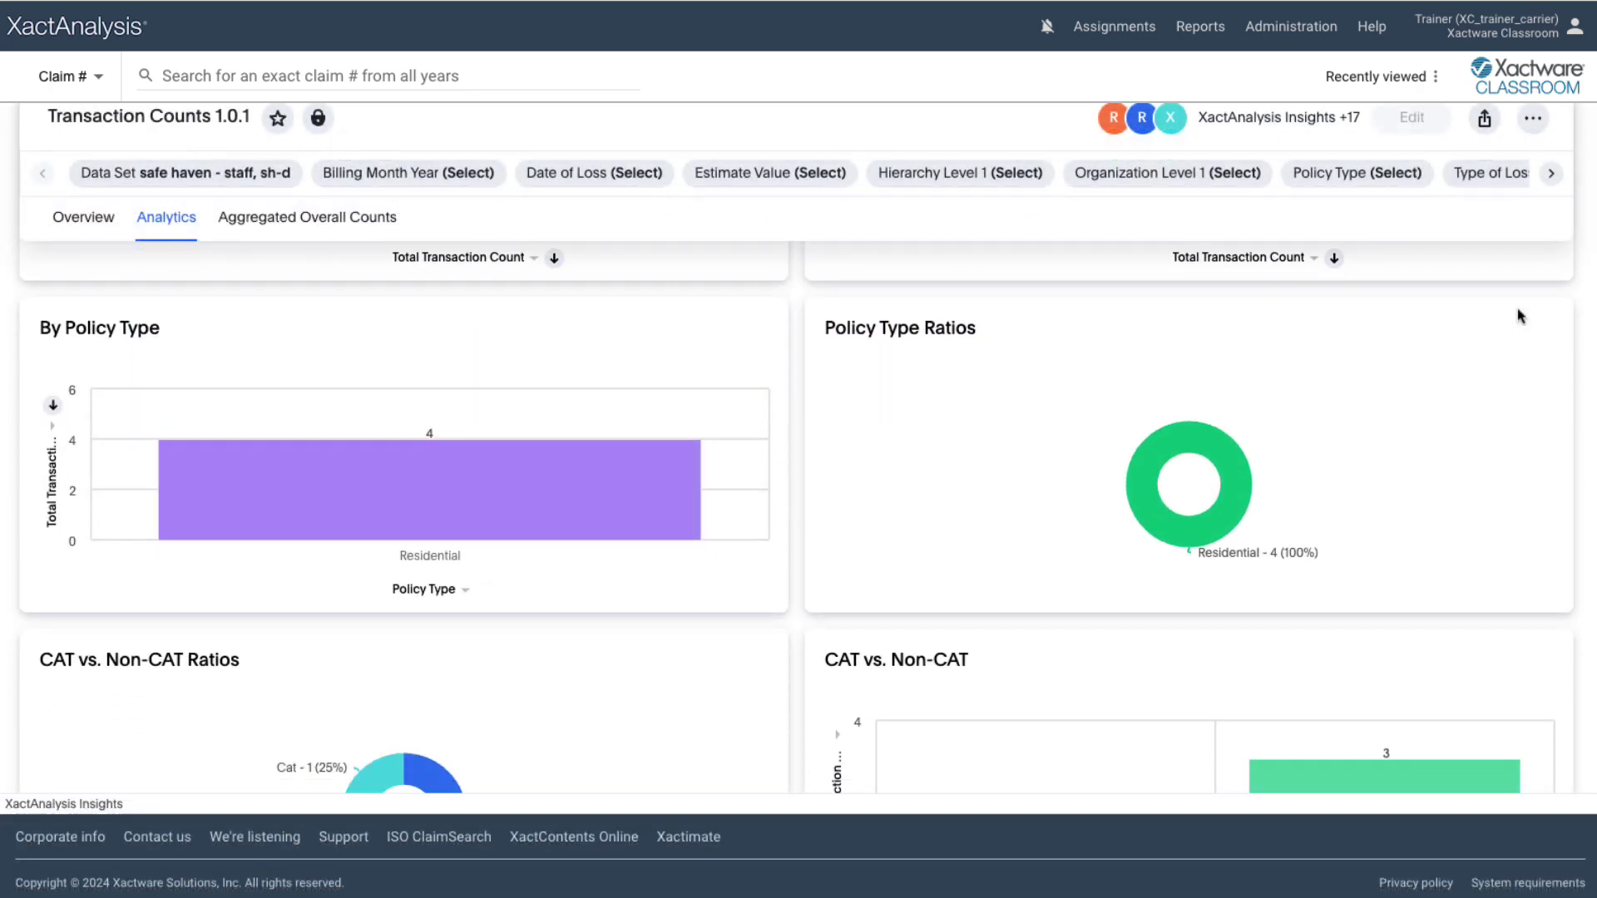
scroll(985, 294, down, 5)
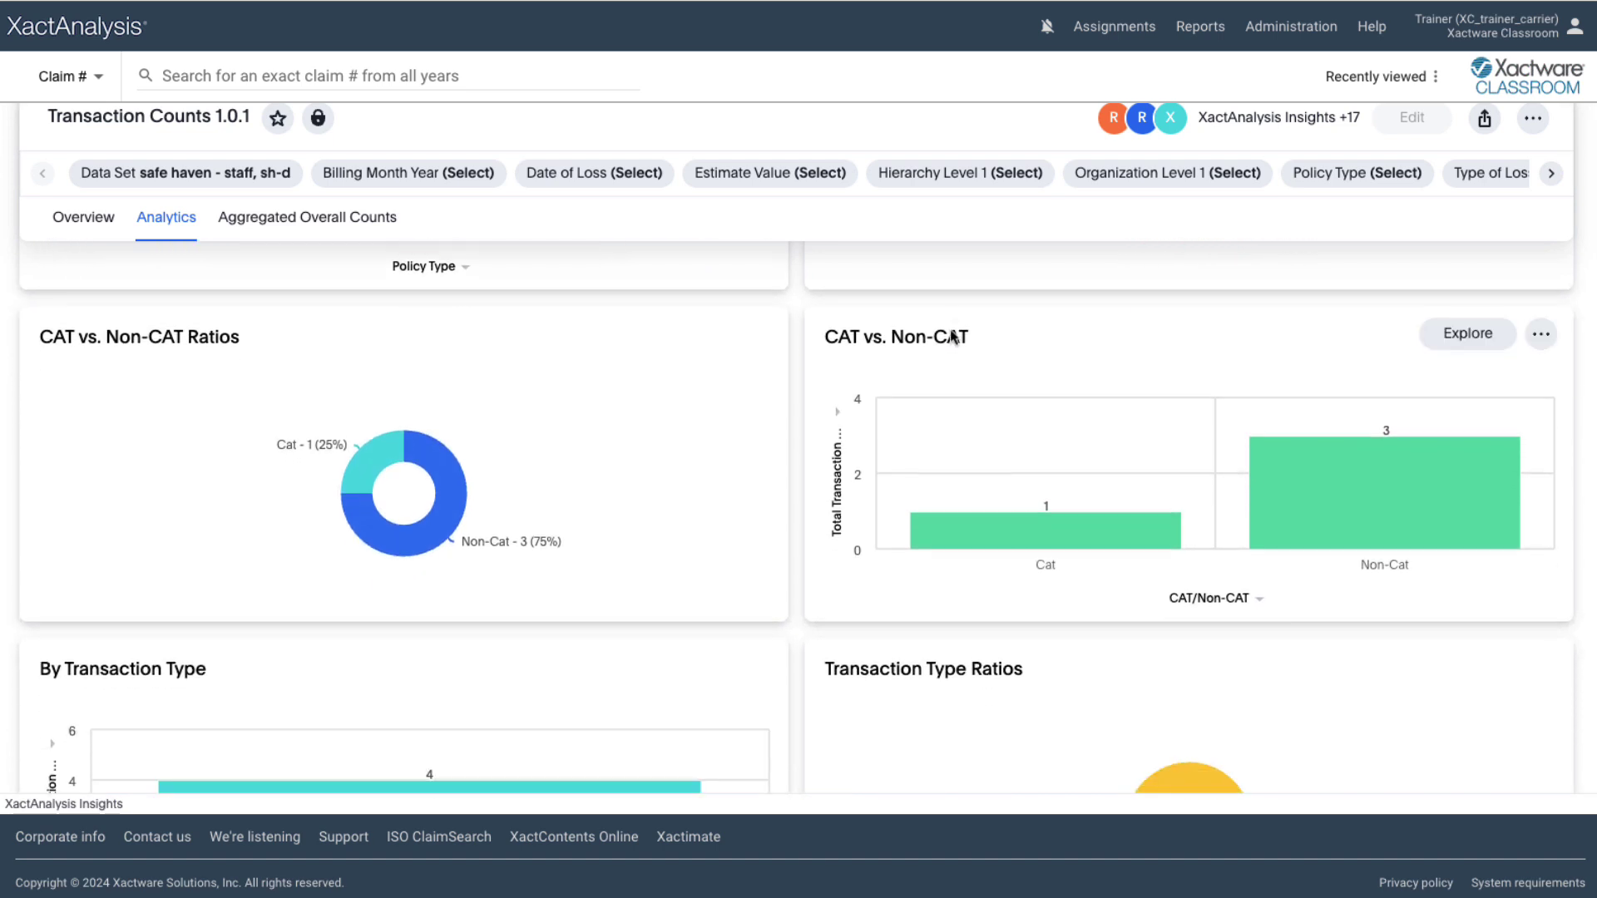
- Explore the CAT vs. Non-CAT Ratios chart and add the Transaction Type column
click(683, 333)
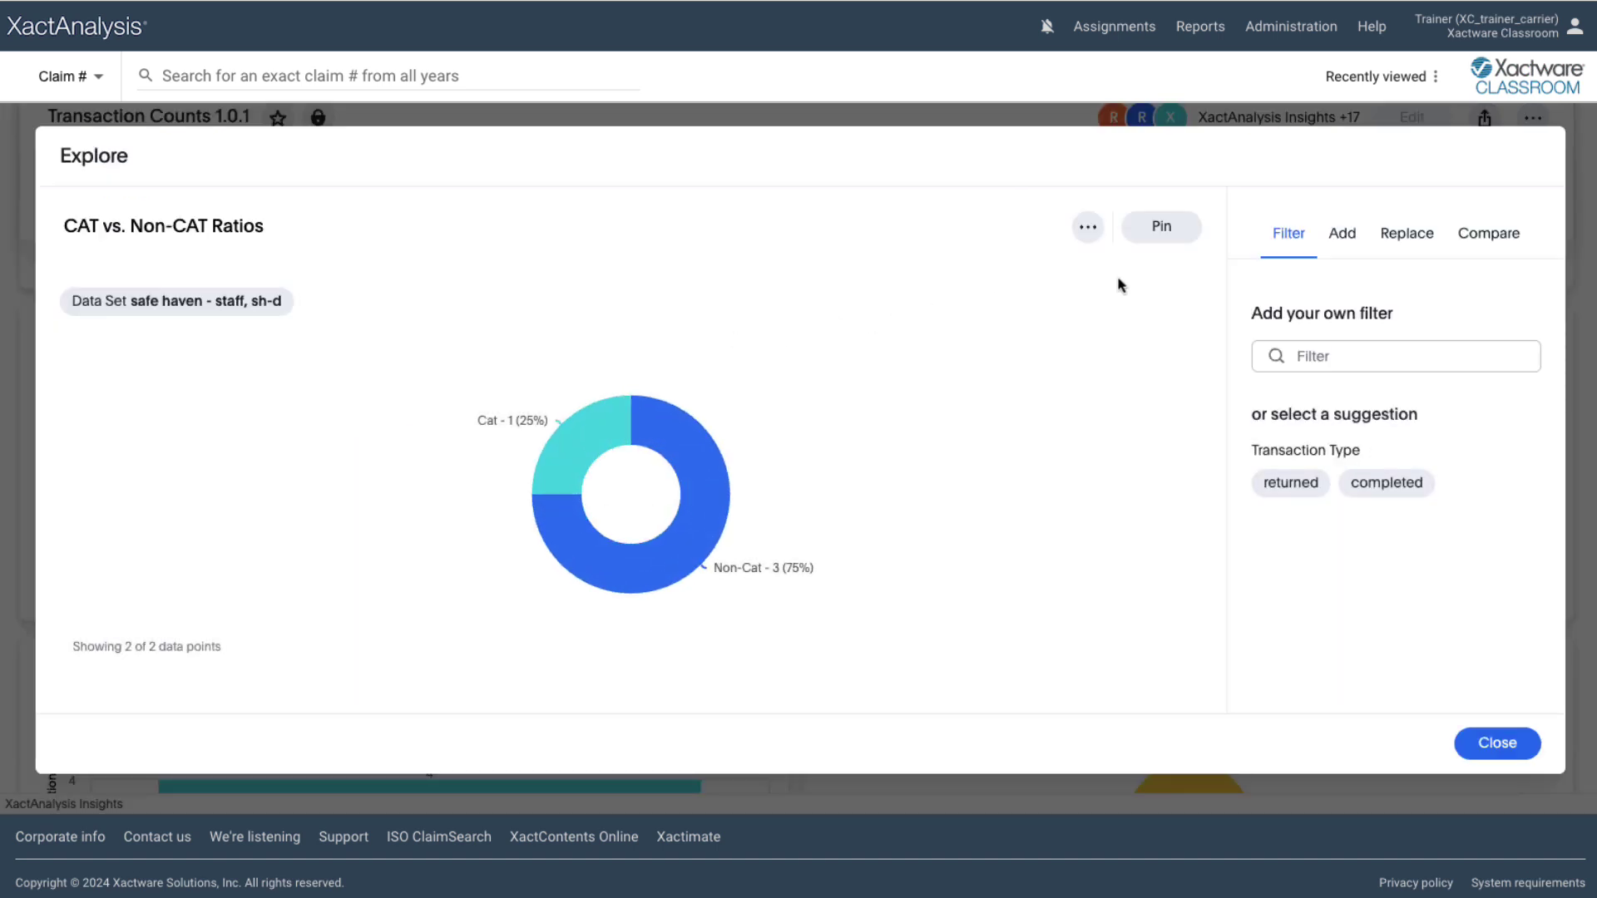
click(1344, 239)
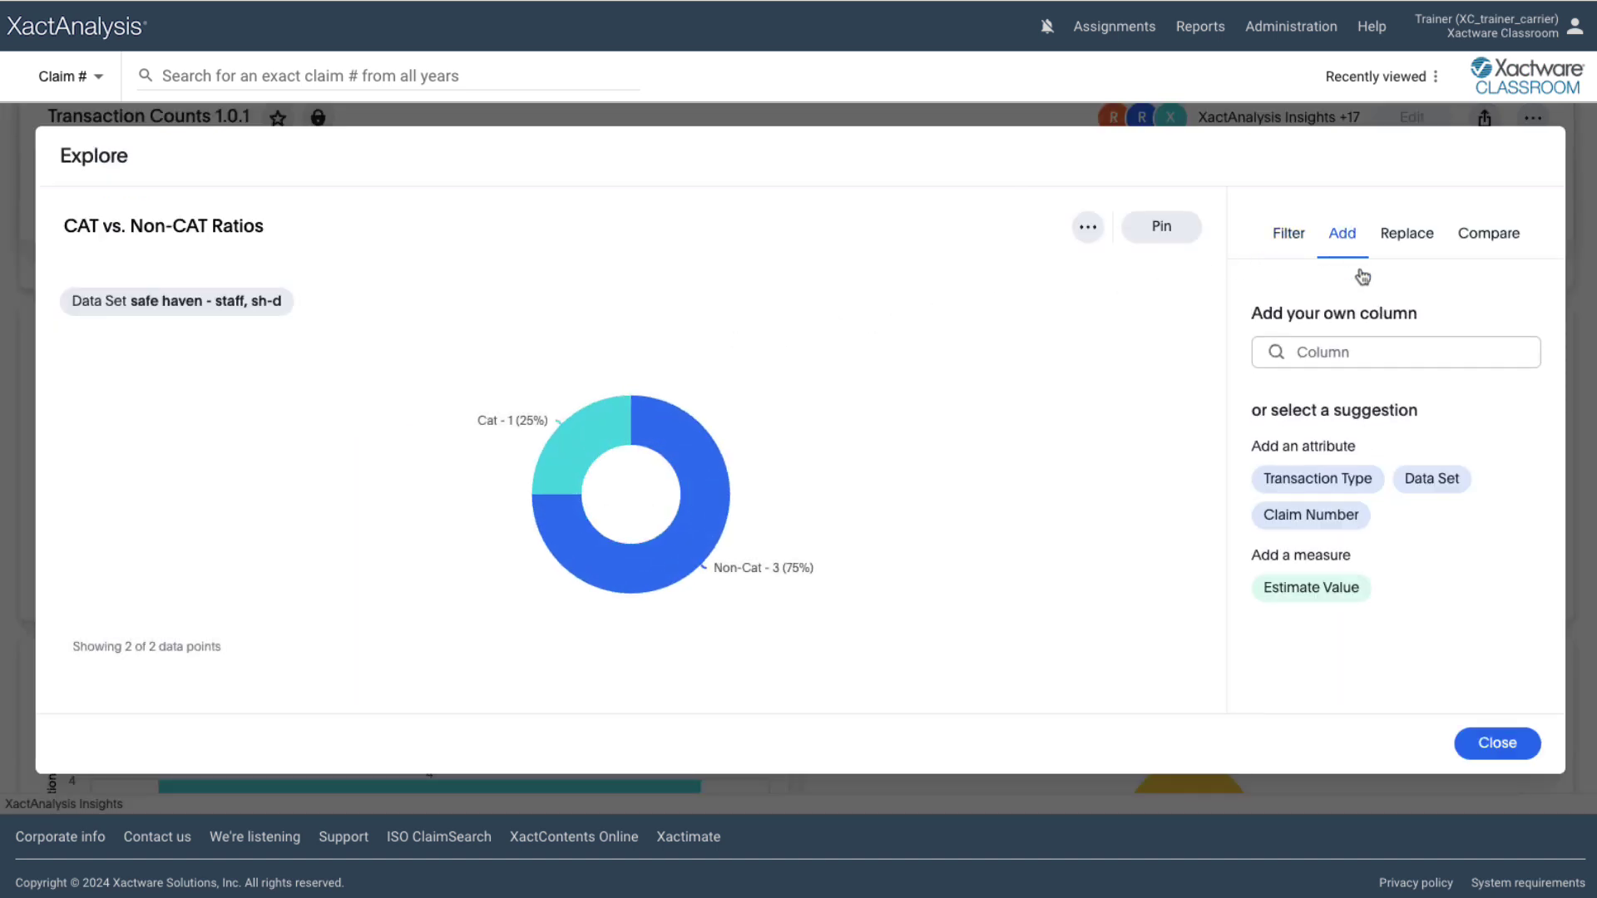
click(1348, 488)
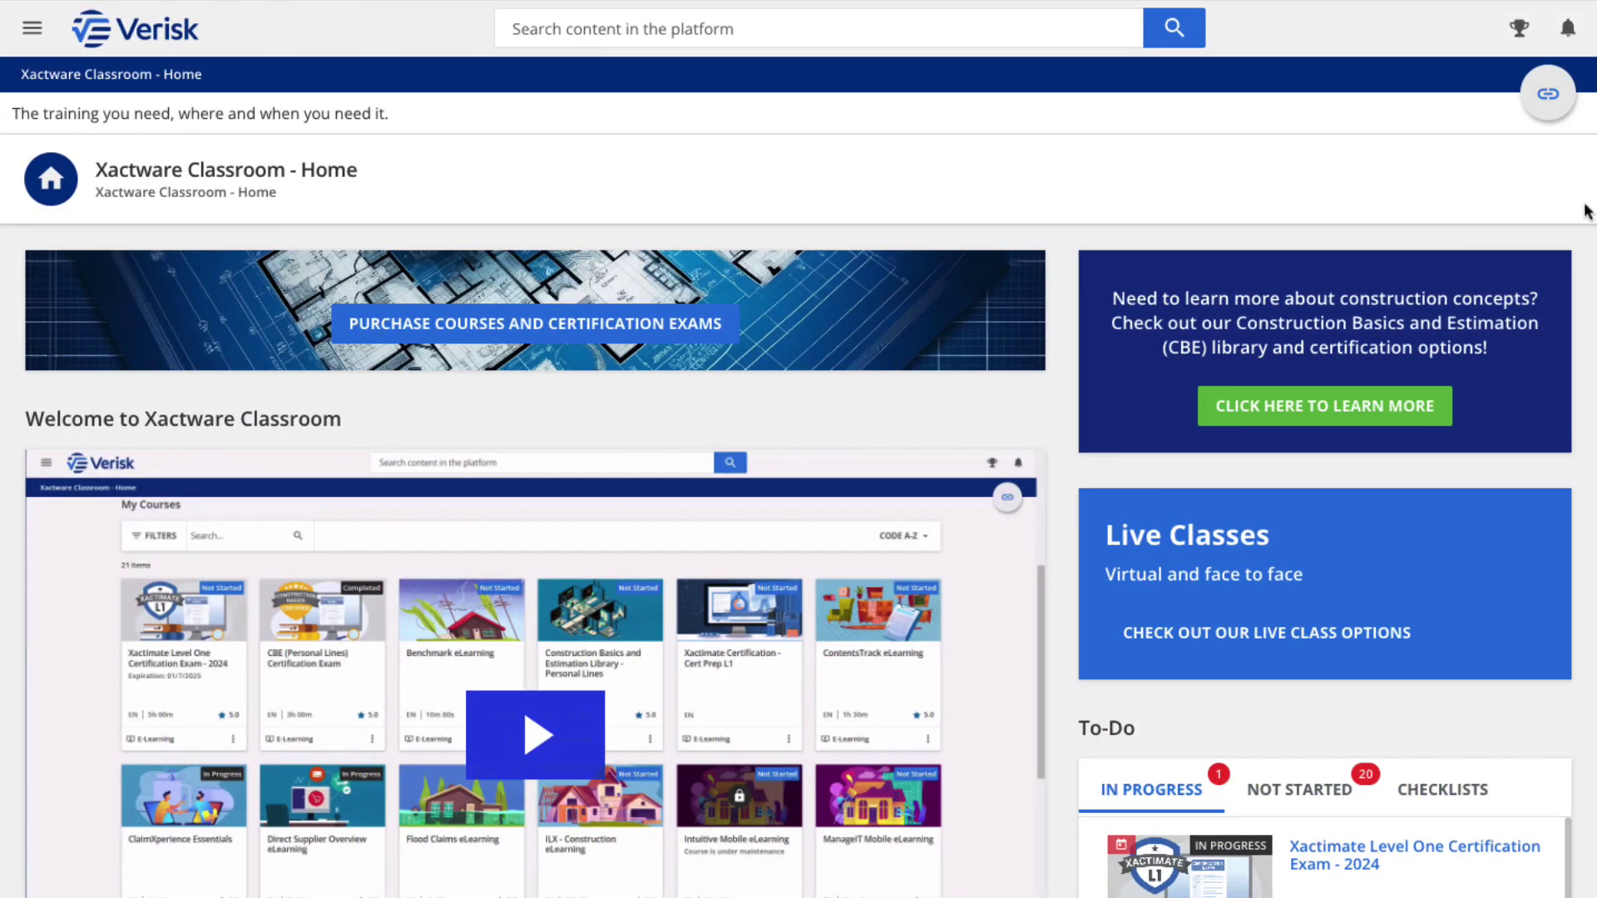
- Scroll the Classroom home page down to the 21 My Courses cards
scroll(1586, 210, down, 5)
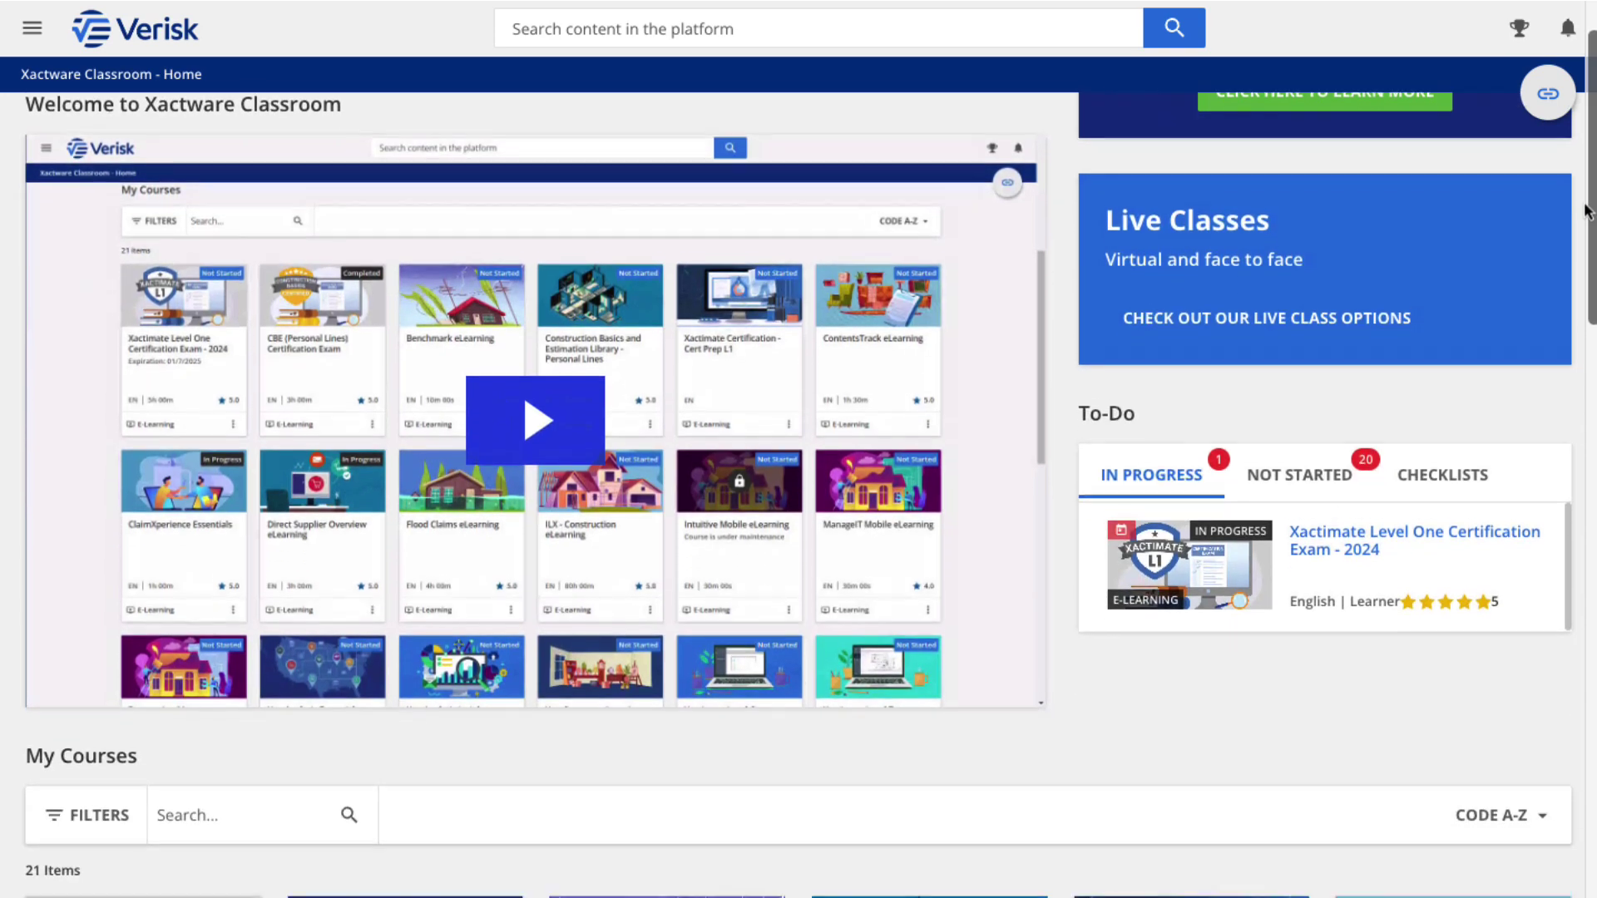
scroll(1586, 210, down, 8)
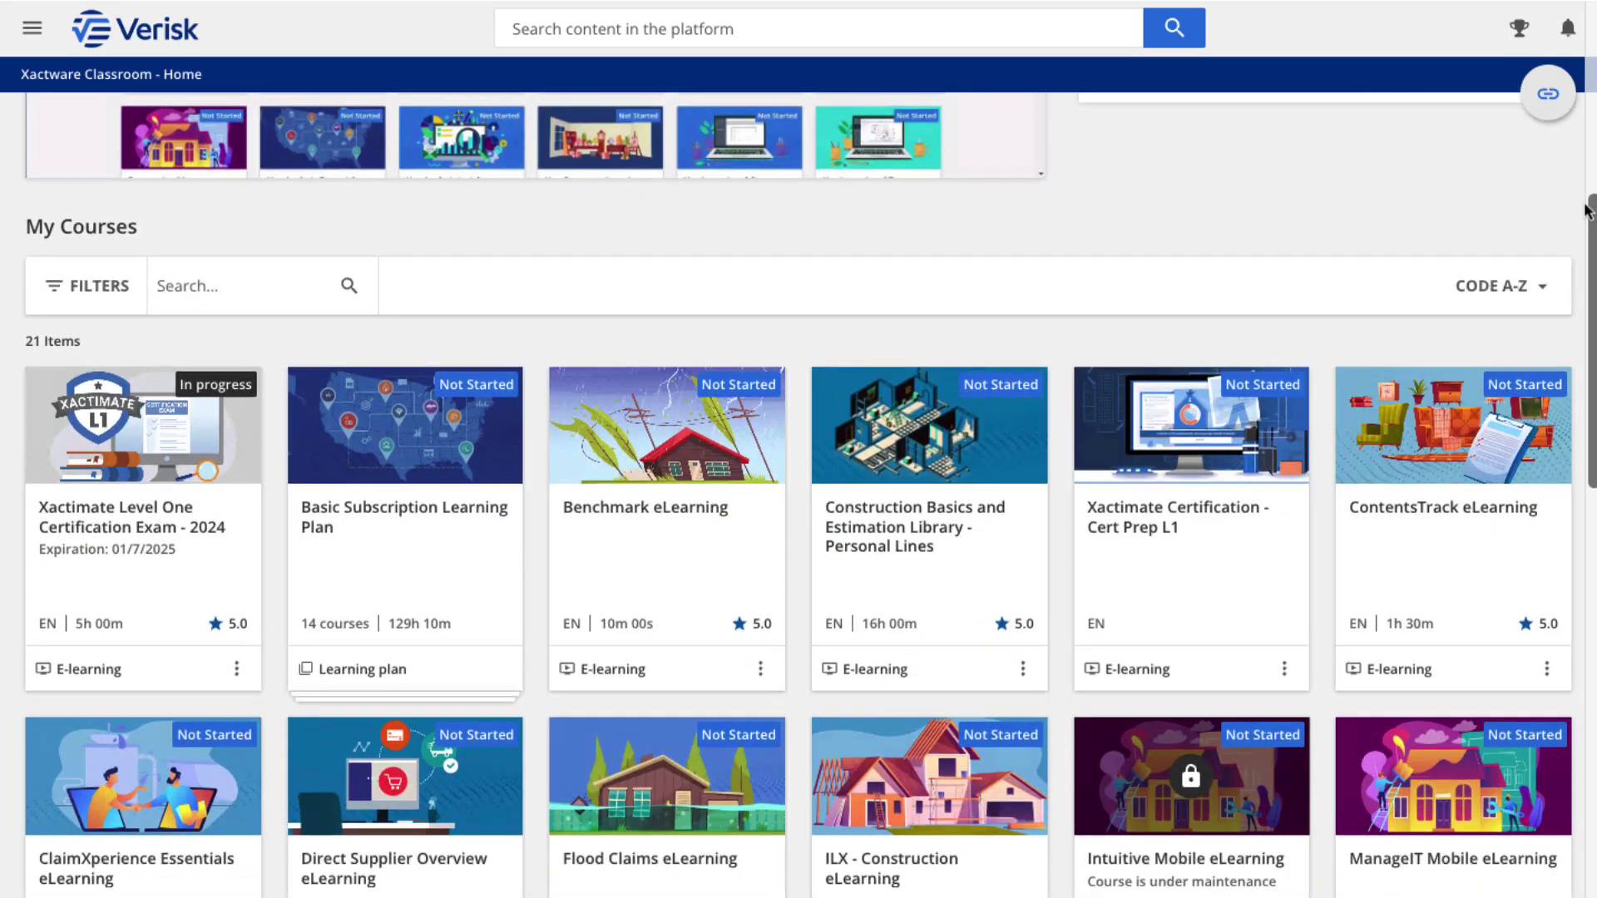